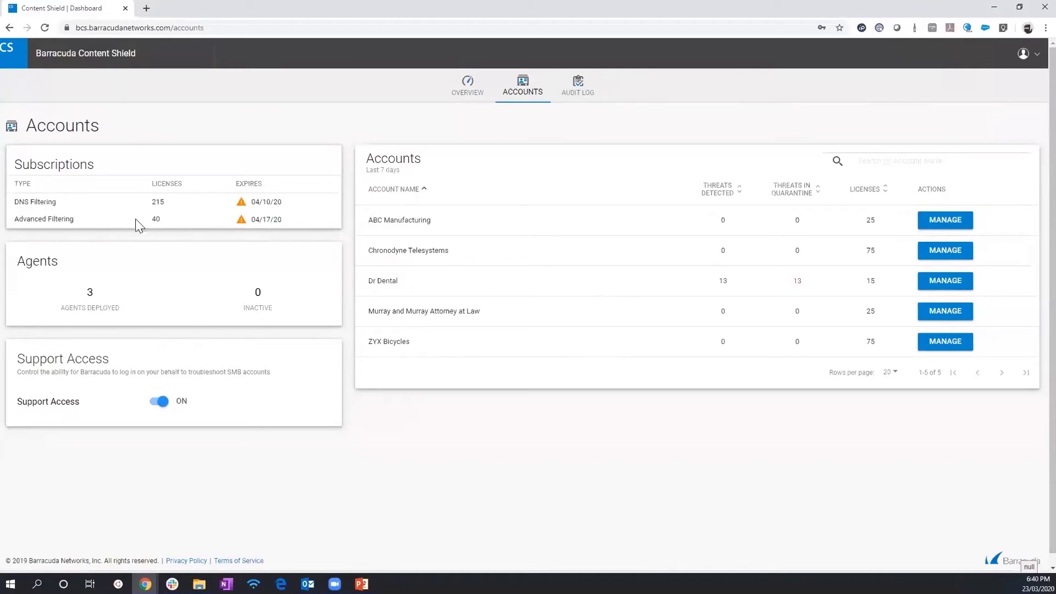
# Review the Advanced Filtering subscription and deployed agents, and look through the threat charts on the multi-account Overview page.
pyautogui.moveTo(179, 219); pyautogui.dragTo(12, 222)
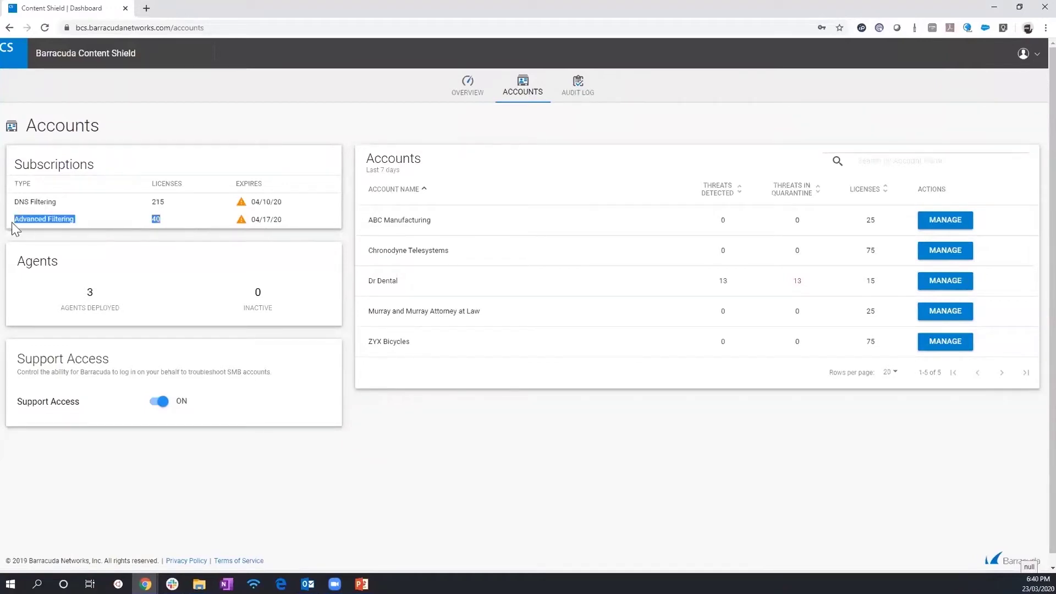
pyautogui.doubleClick(89, 298)
pyautogui.click(467, 104)
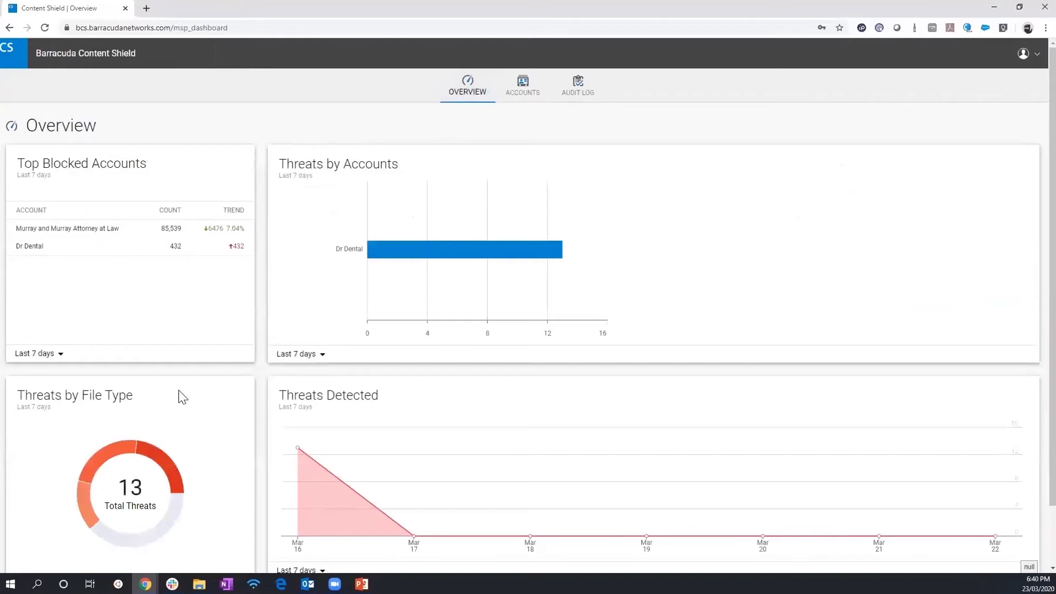
pyautogui.scroll(-1, 182, 398)
pyautogui.scroll(-1, 182, 397)
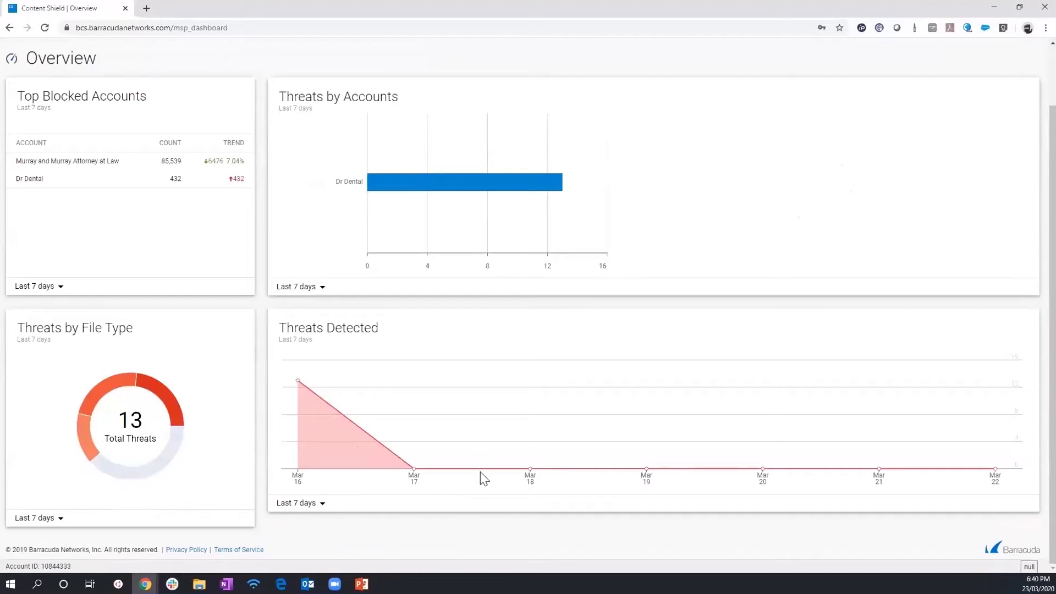
pyautogui.scroll(2, 478, 484)
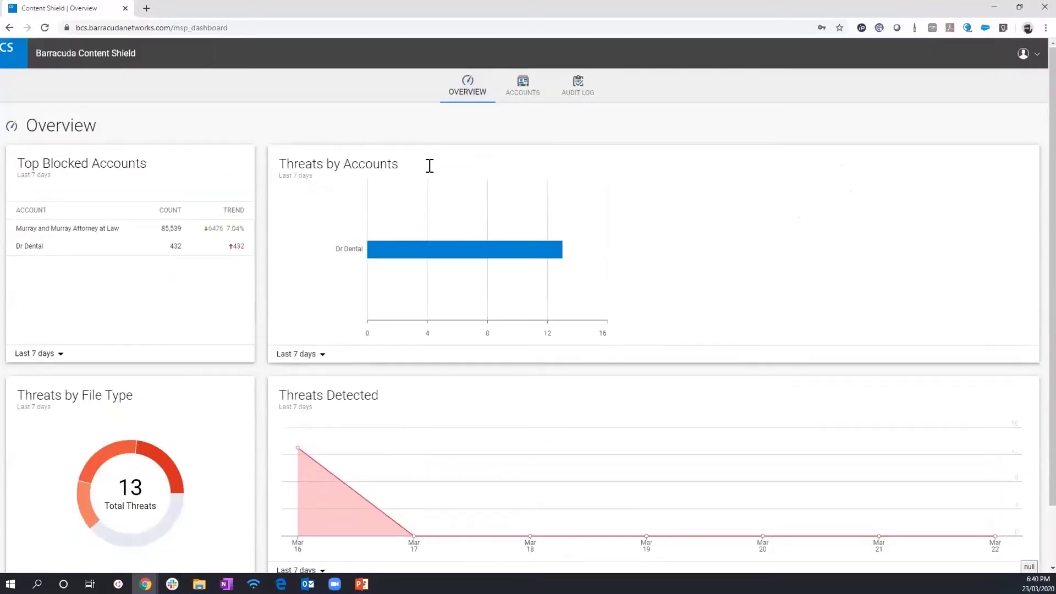
# Return to the accounts list and open the Dr Dental account for management.
pyautogui.click(510, 96)
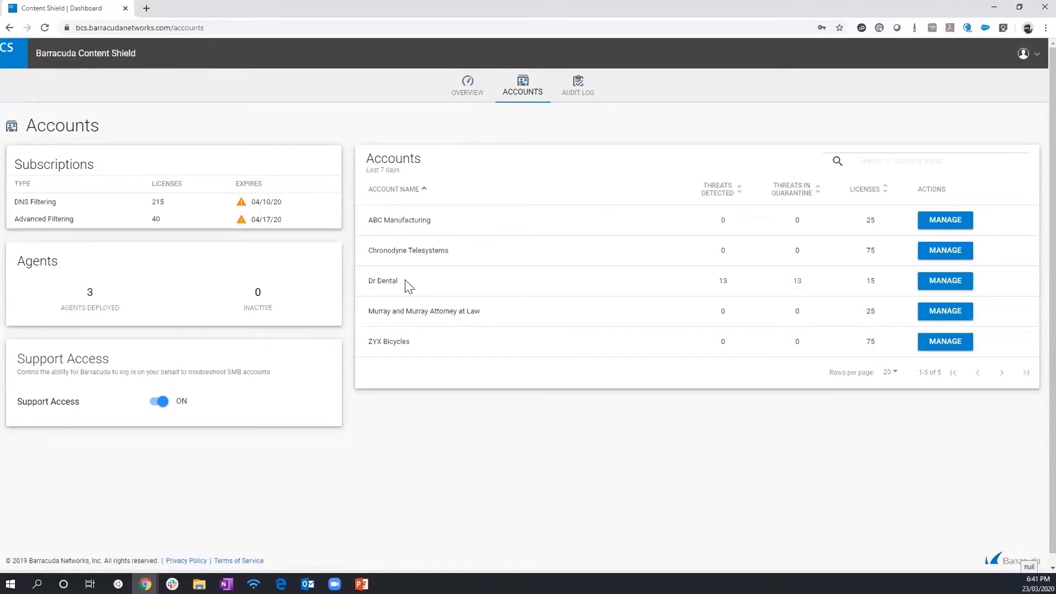
pyautogui.moveTo(380, 280); pyautogui.dragTo(351, 282)
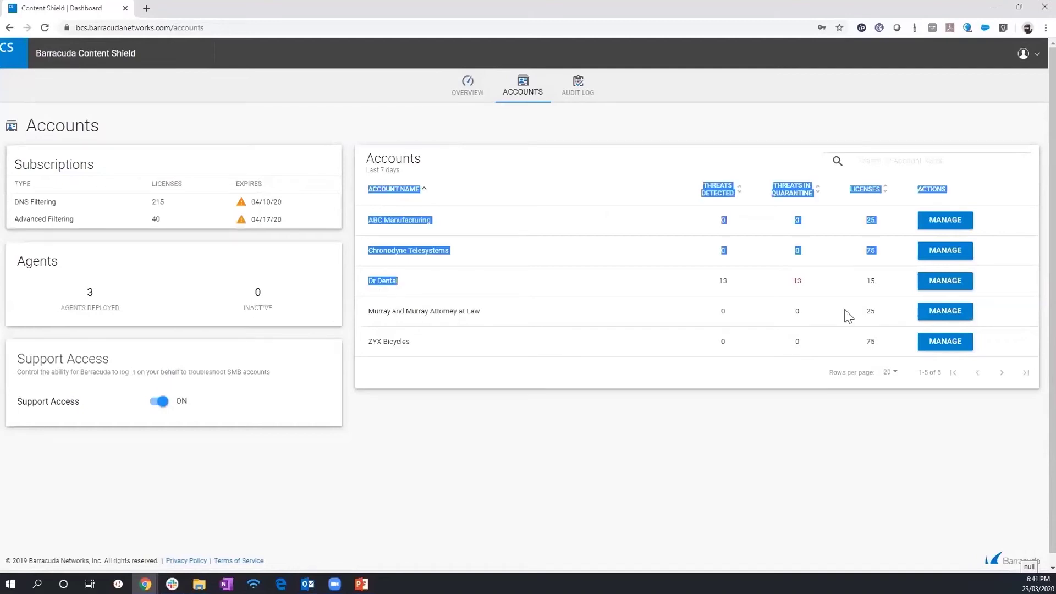
pyautogui.click(946, 287)
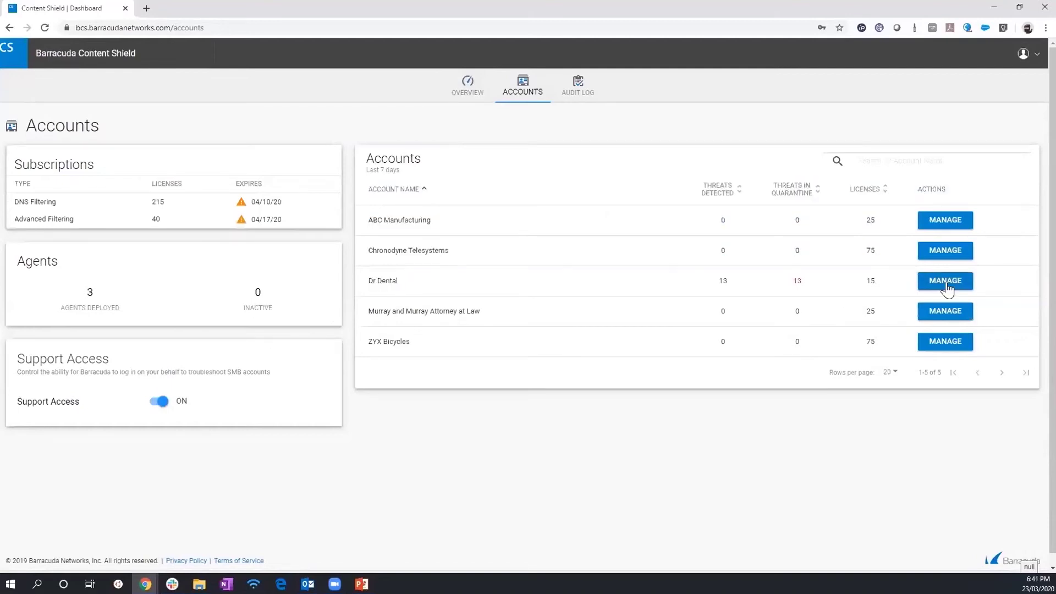
pyautogui.click(946, 282)
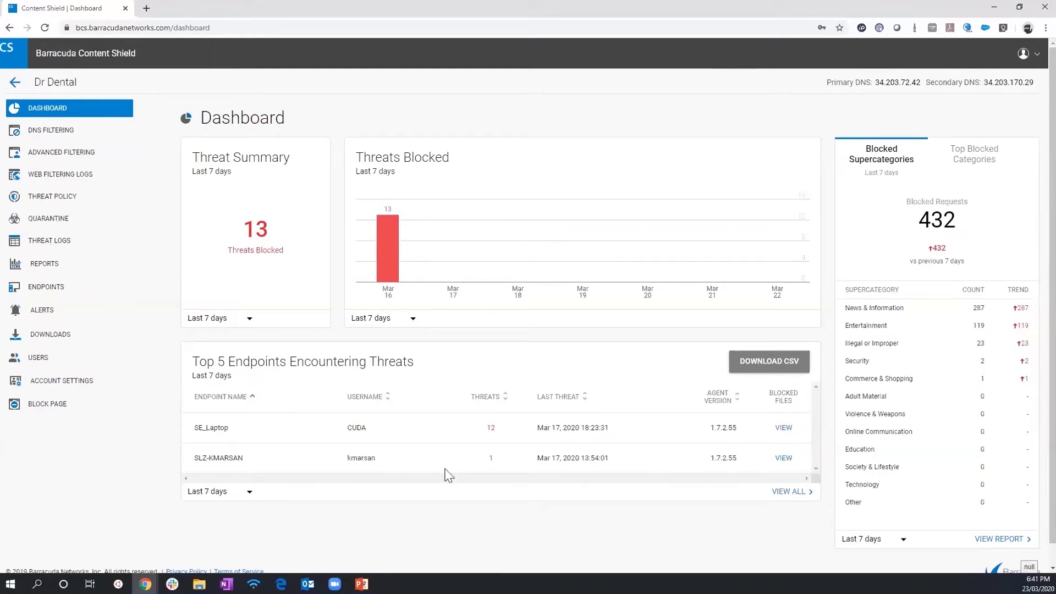
# View the blocked files for the SE_Laptop endpoint, and check the primary DNS address back on the account's dashboard.
pyautogui.click(784, 427)
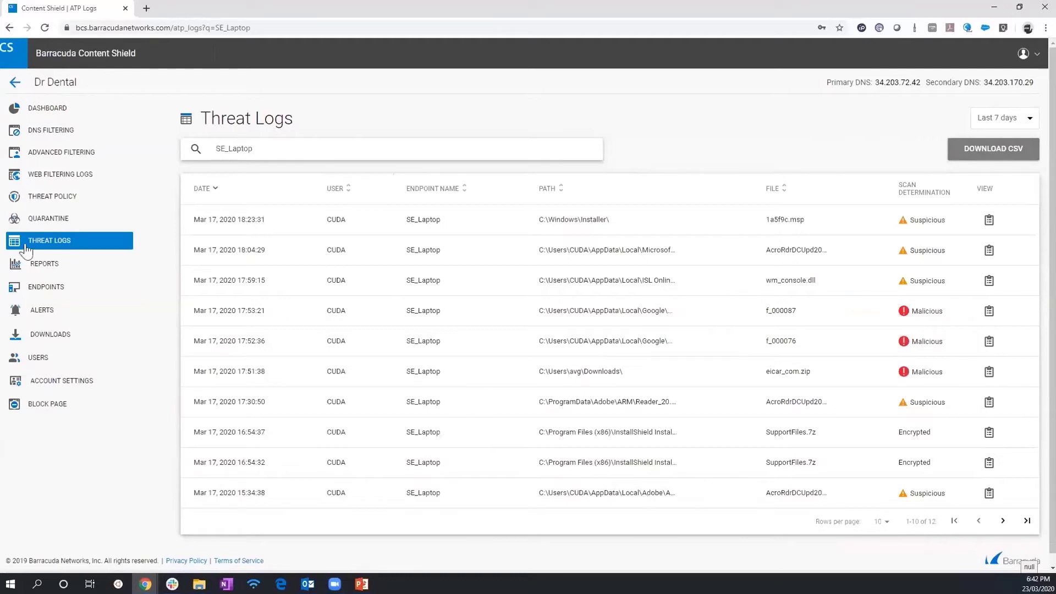
pyautogui.click(34, 135)
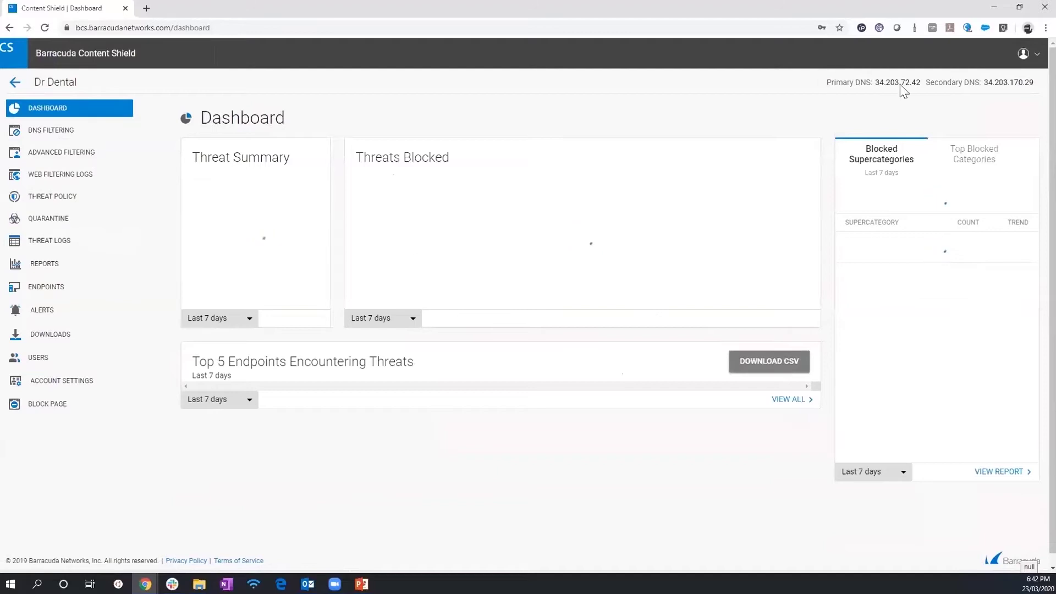
pyautogui.moveTo(900, 84); pyautogui.dragTo(854, 84)
pyautogui.click(868, 83)
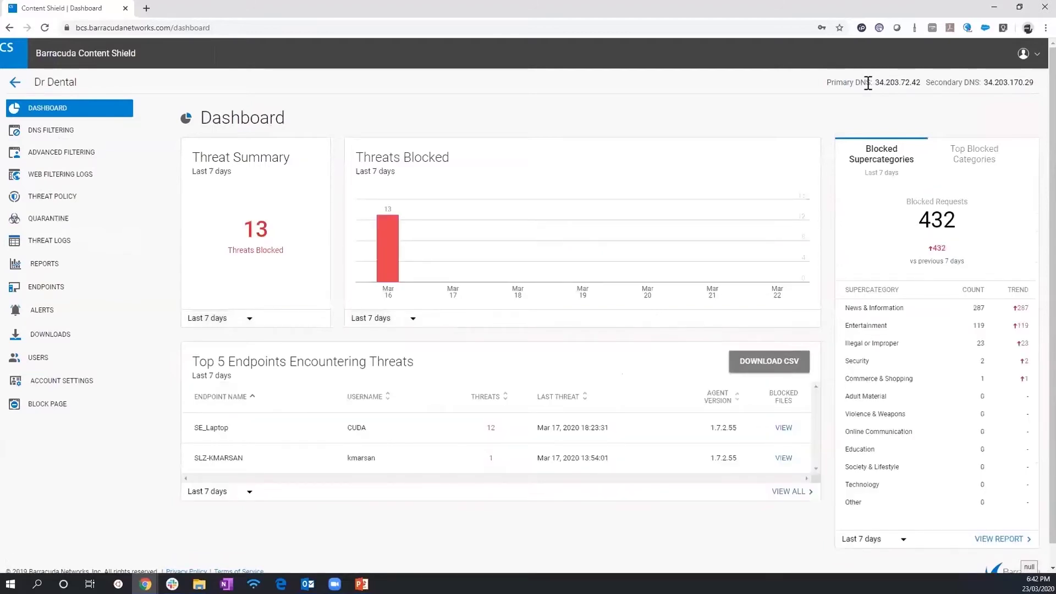
pyautogui.moveTo(816, 87); pyautogui.dragTo(833, 88)
pyautogui.click(815, 112)
# Look at the DNS Filtering page and examine the per-user and Everyone rules under Advanced Filtering.
pyautogui.click(76, 137)
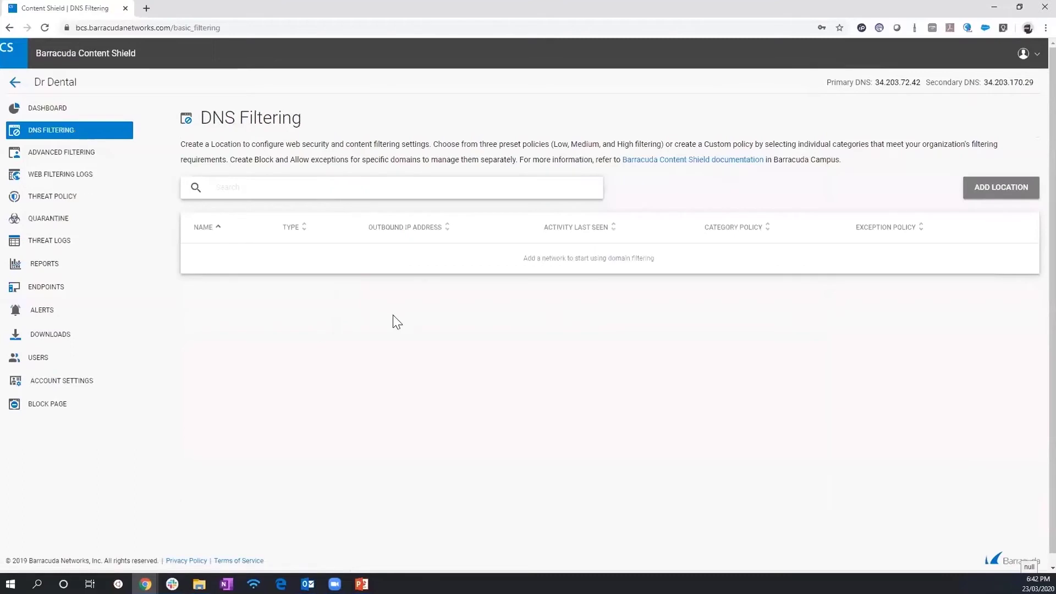
pyautogui.click(71, 160)
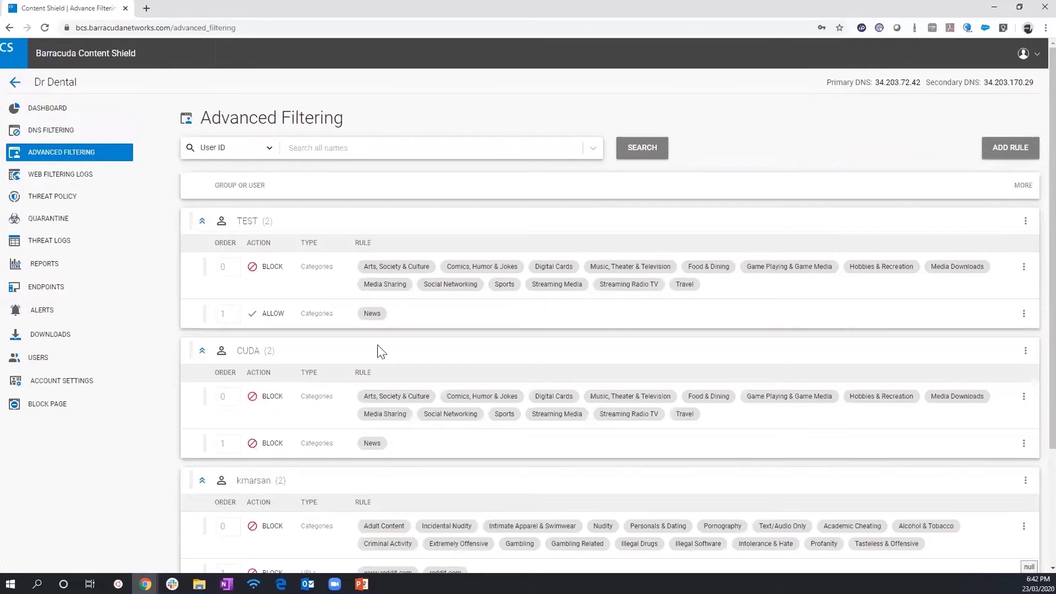
pyautogui.scroll(-3, 319, 397)
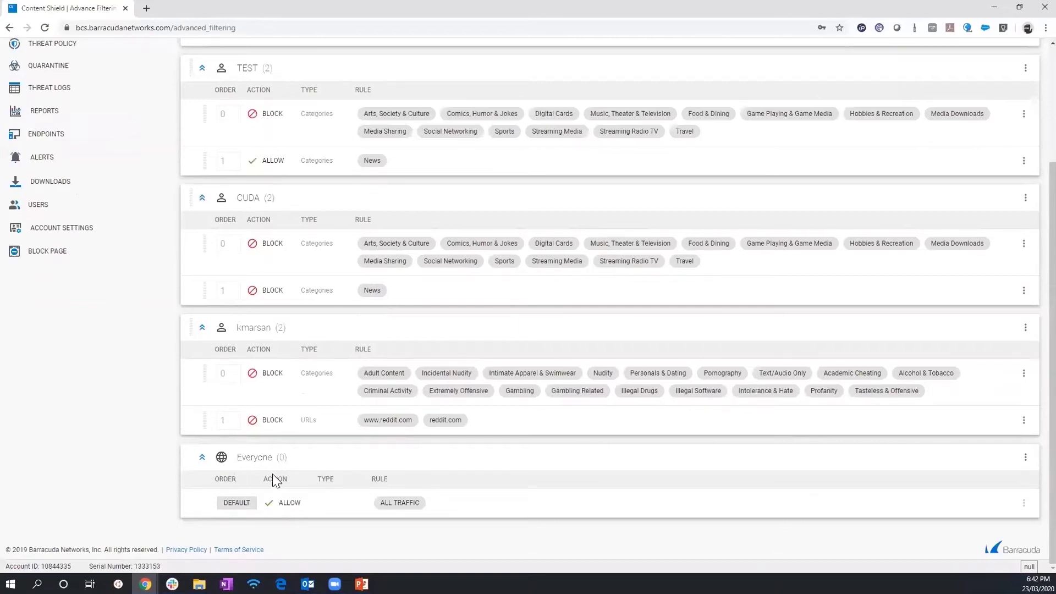
pyautogui.scroll(3, 275, 481)
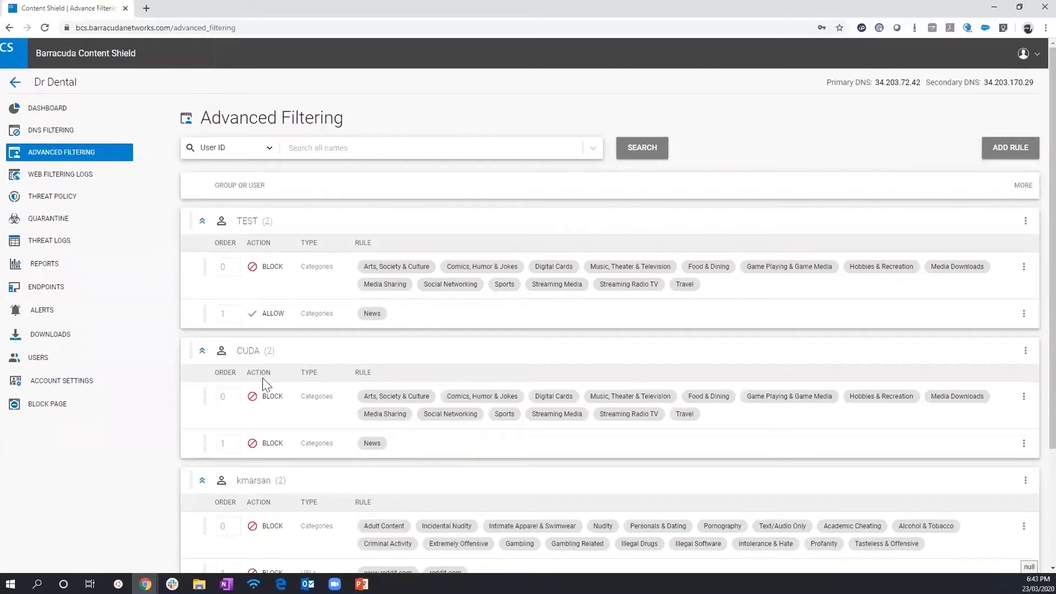
pyautogui.scroll(-3, 262, 378)
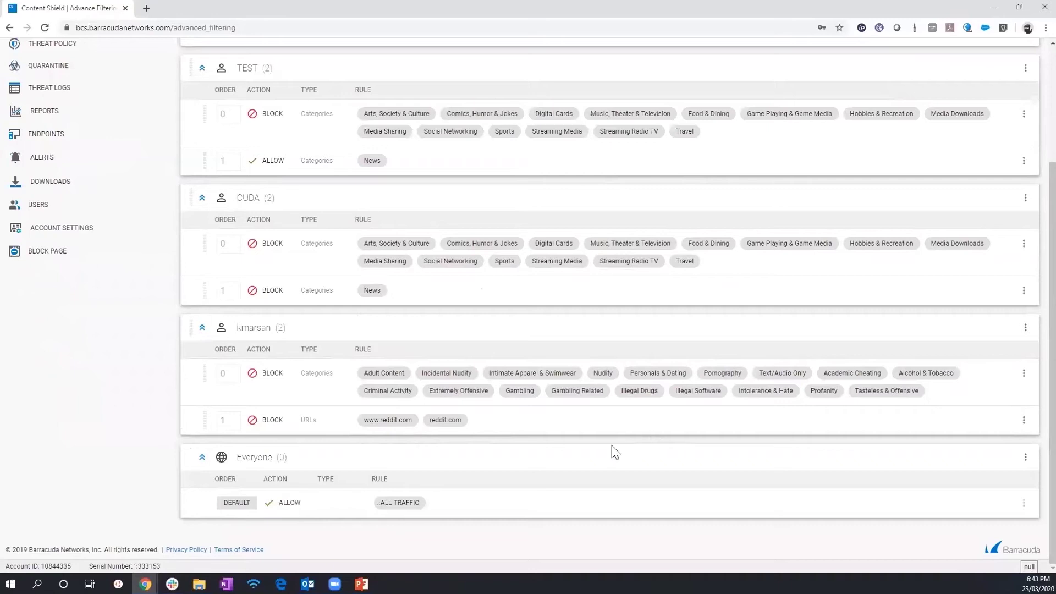
pyautogui.scroll(3, 613, 451)
# Filter the web filtering logs by the action Blocked and examine the domains of the matching entries.
pyautogui.click(69, 182)
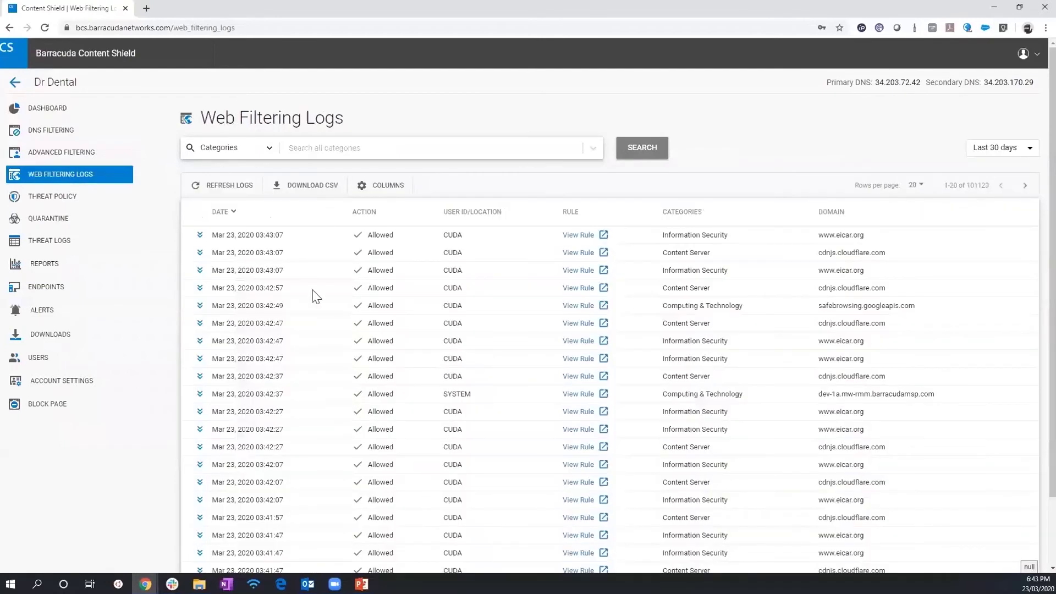
pyautogui.scroll(-3, 330, 308)
pyautogui.scroll(3, 533, 396)
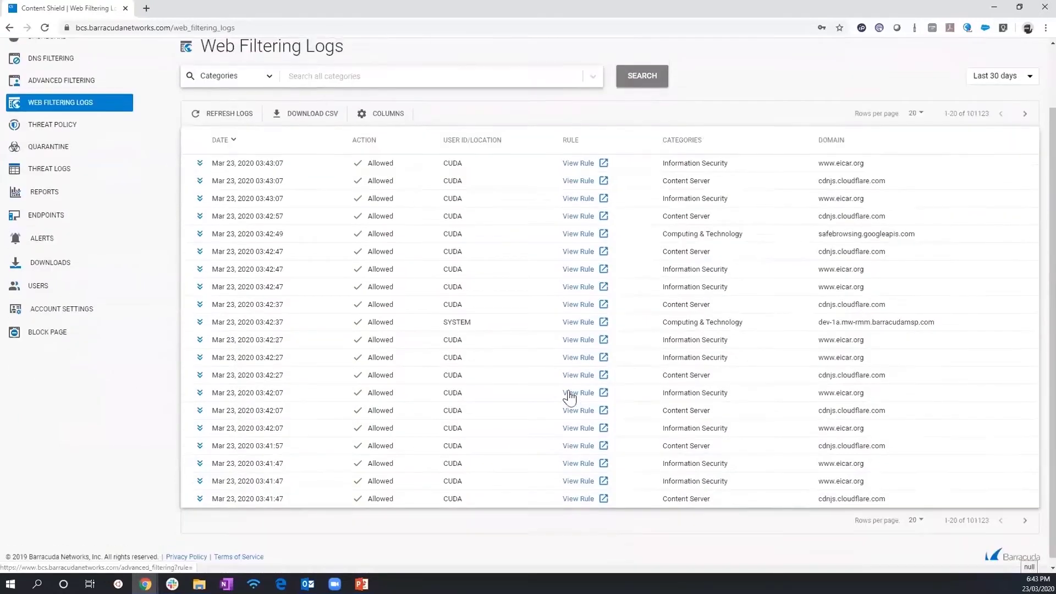
pyautogui.click(253, 149)
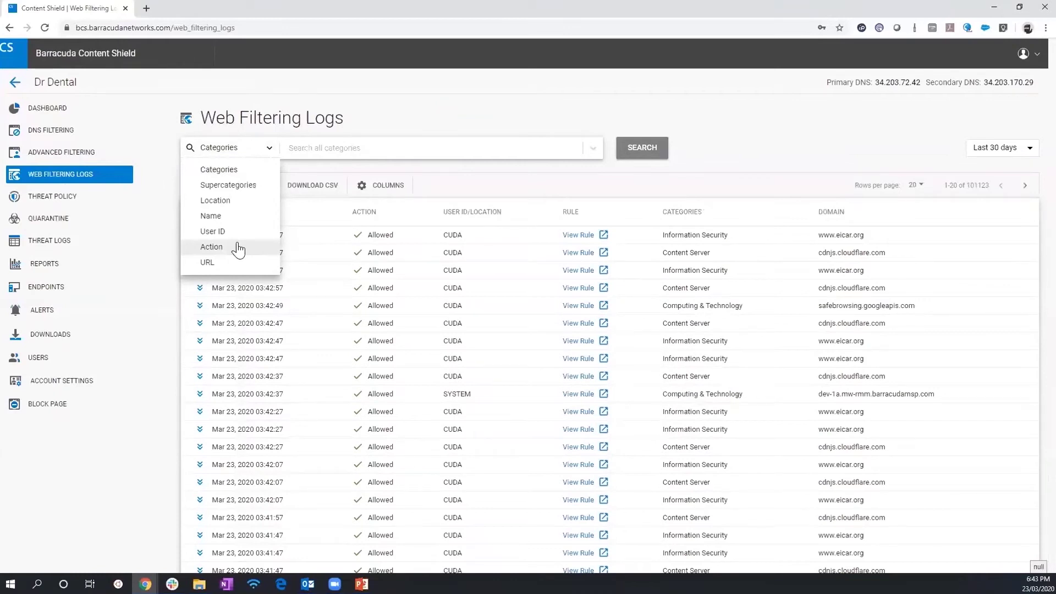
pyautogui.click(375, 147)
pyautogui.click(407, 187)
pyautogui.click(642, 147)
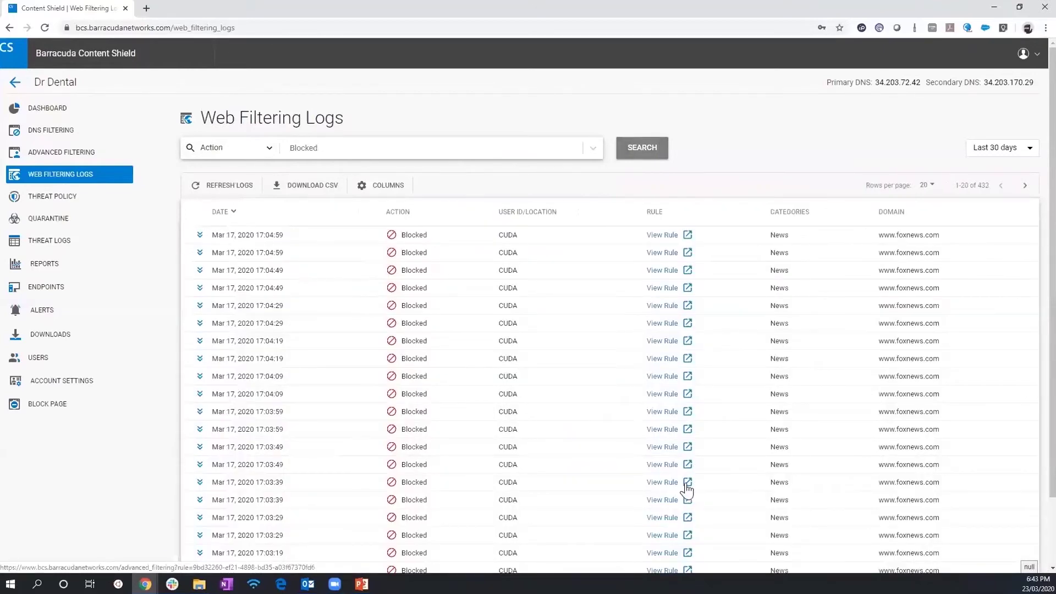
pyautogui.scroll(-3, 688, 488)
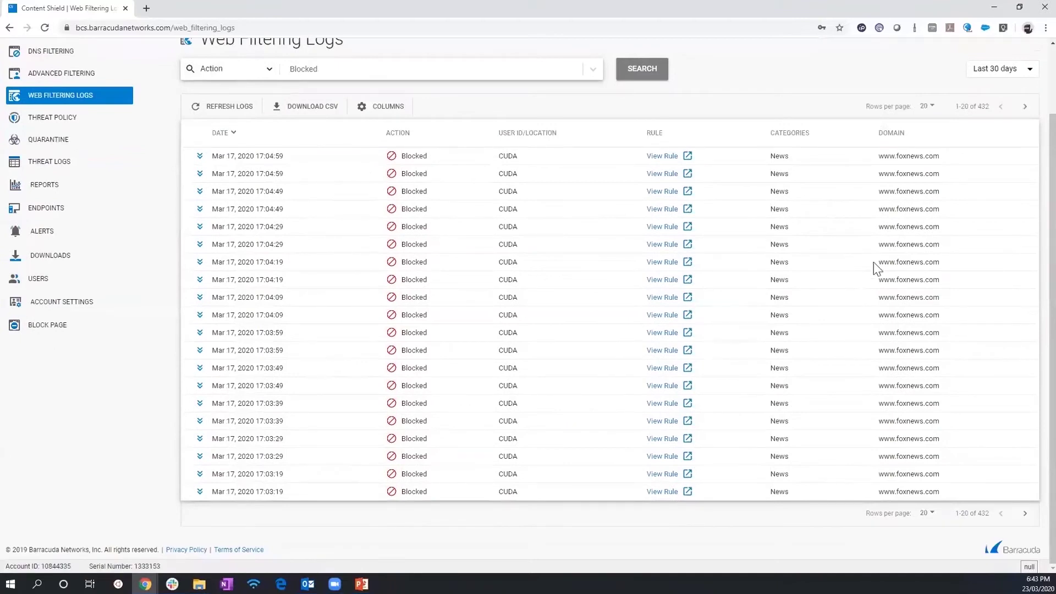
pyautogui.moveTo(879, 262); pyautogui.dragTo(941, 261)
# Review the Threat Policy's scan settings, encrypted file handling, removable drive scanning and custom exclusions.
pyautogui.click(68, 124)
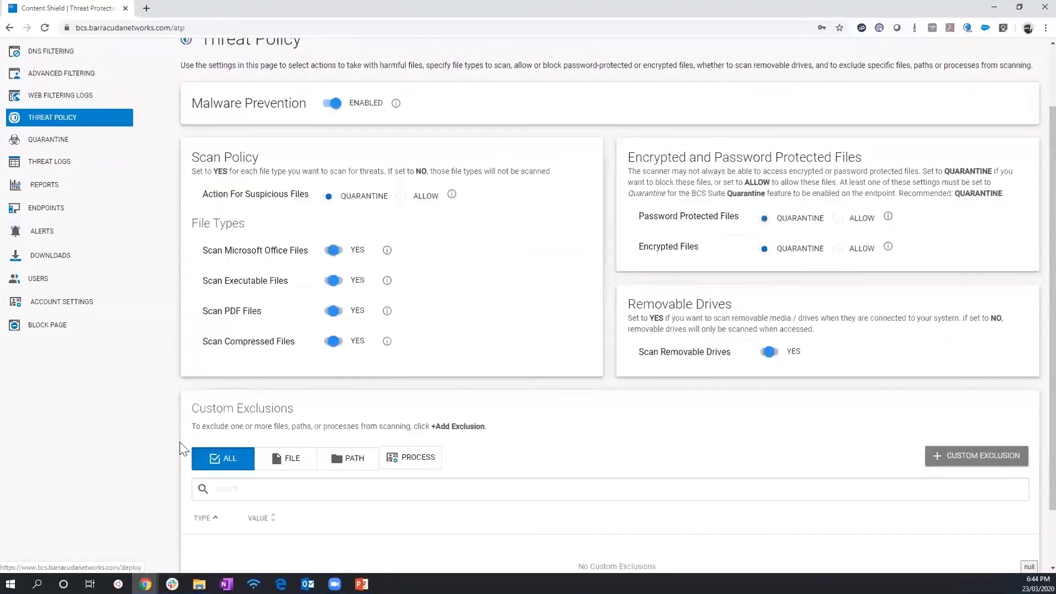
pyautogui.scroll(2, 275, 428)
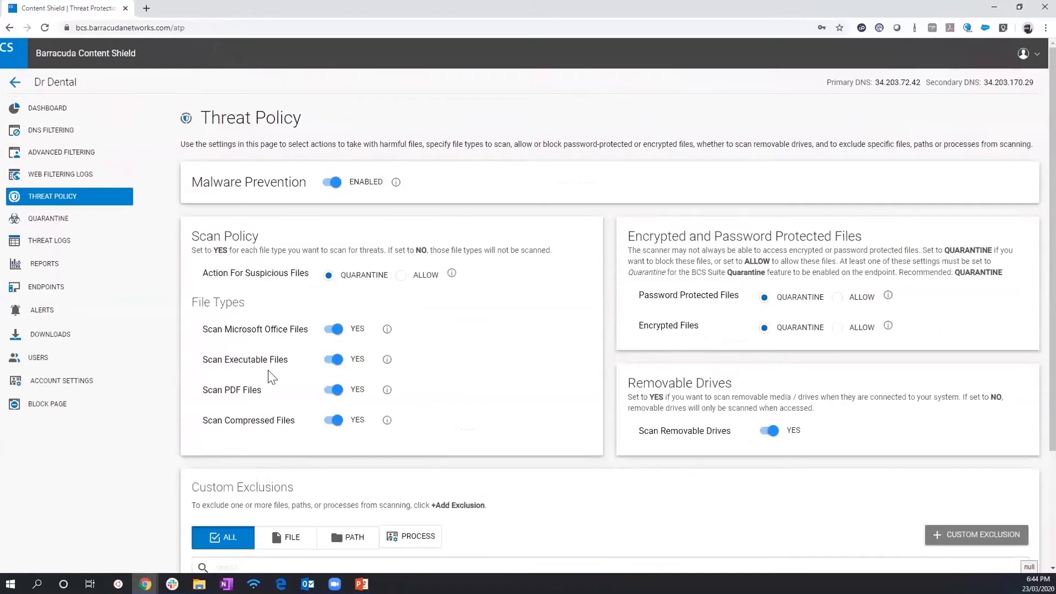
pyautogui.scroll(-1, 269, 377)
pyautogui.moveTo(390, 278)
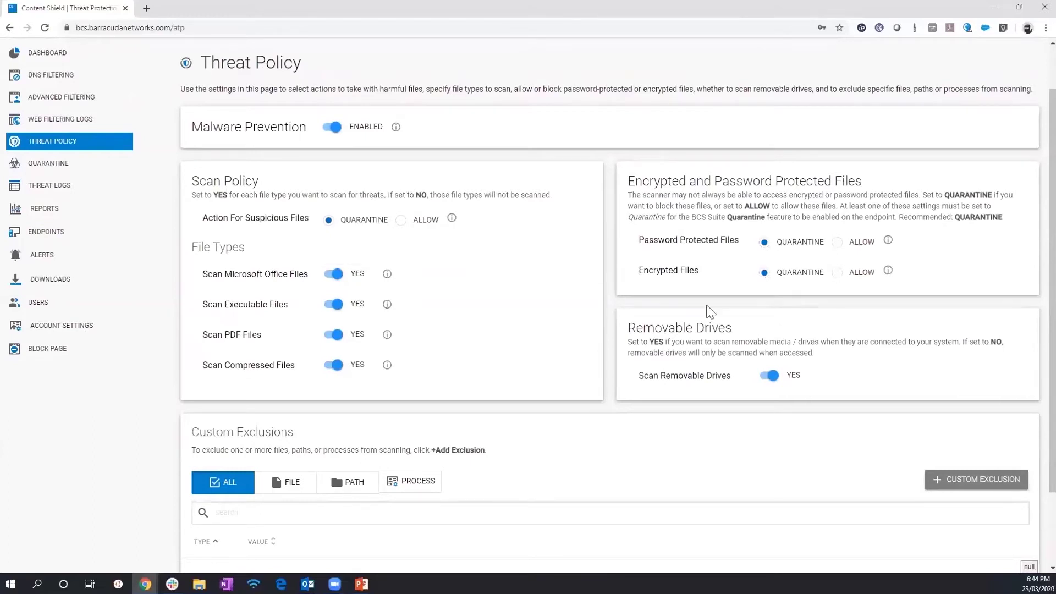
pyautogui.scroll(-1, 710, 311)
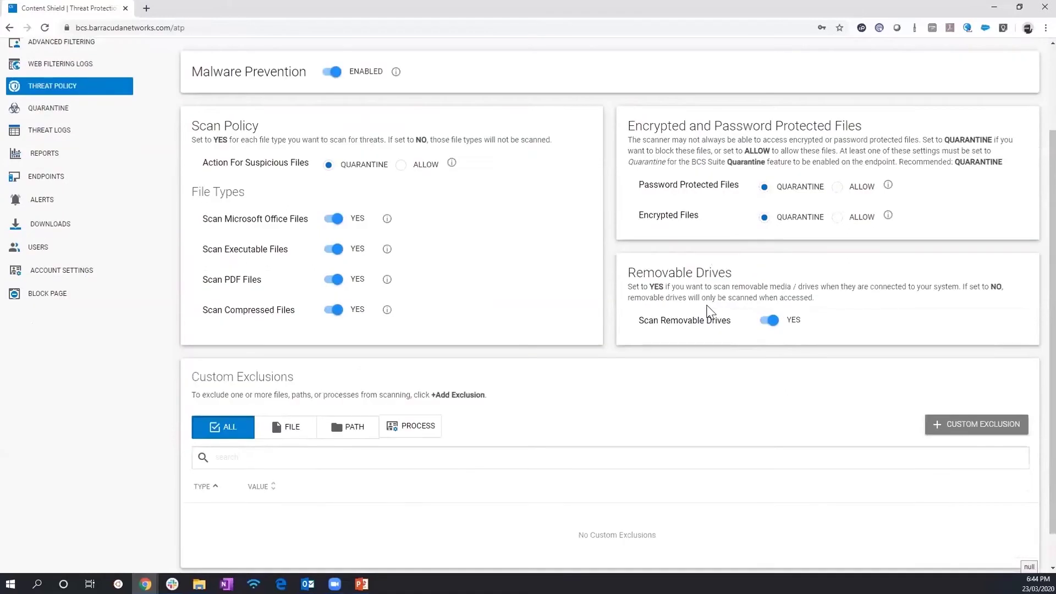
pyautogui.scroll(-1, 710, 311)
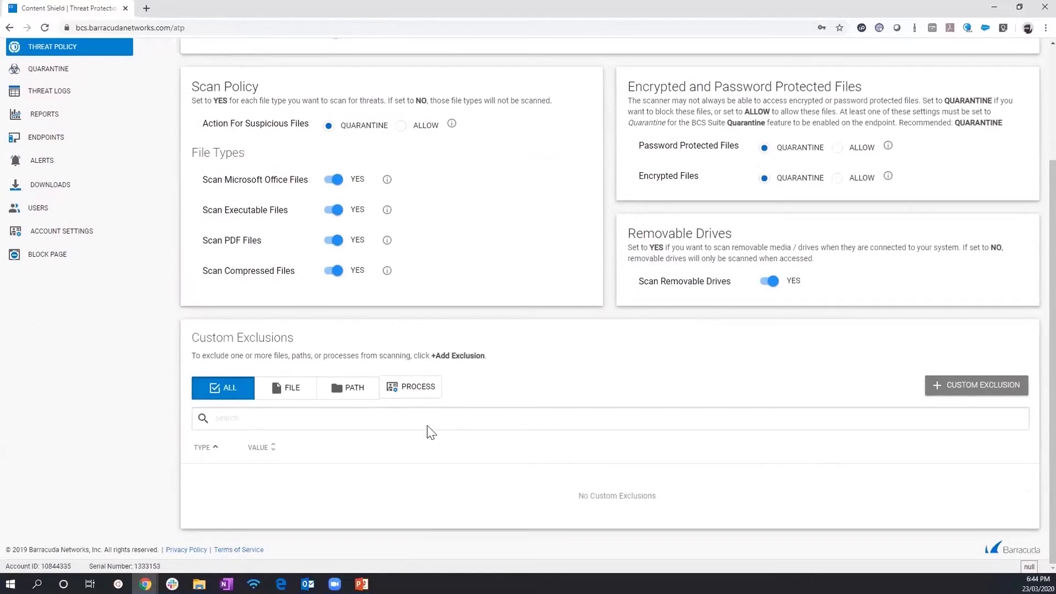
pyautogui.scroll(3, 450, 398)
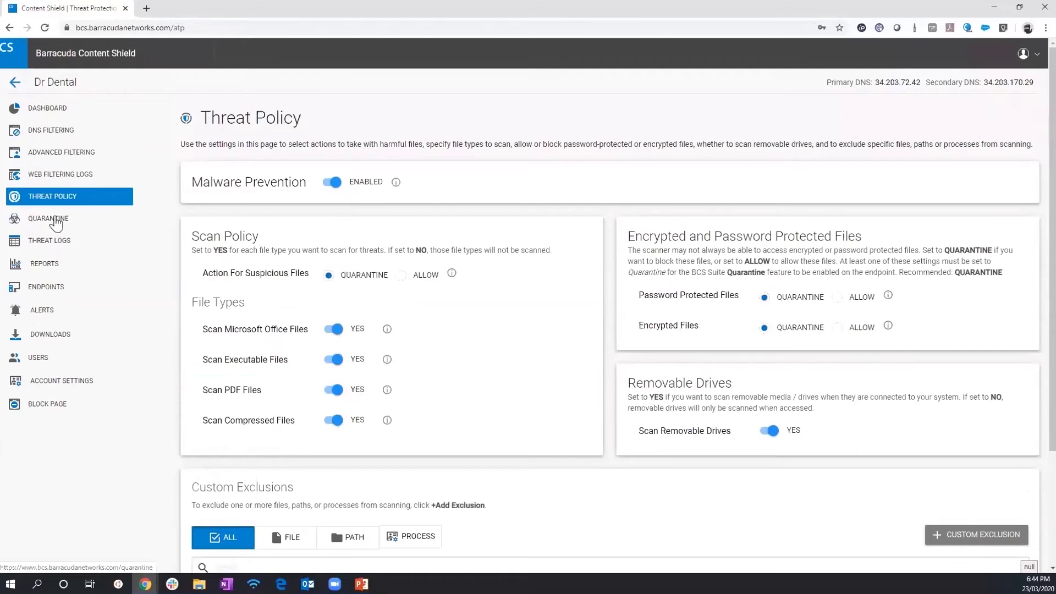
# Examine the quarantined files with their report, restore and delete options, and open the full threat logs.
pyautogui.click(54, 220)
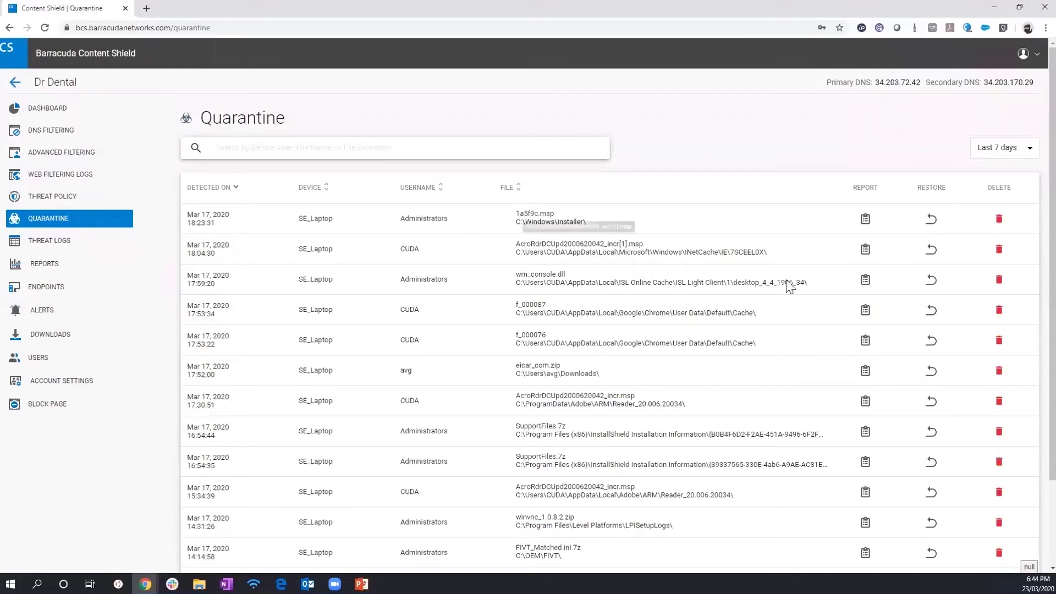
pyautogui.scroll(-3, 787, 285)
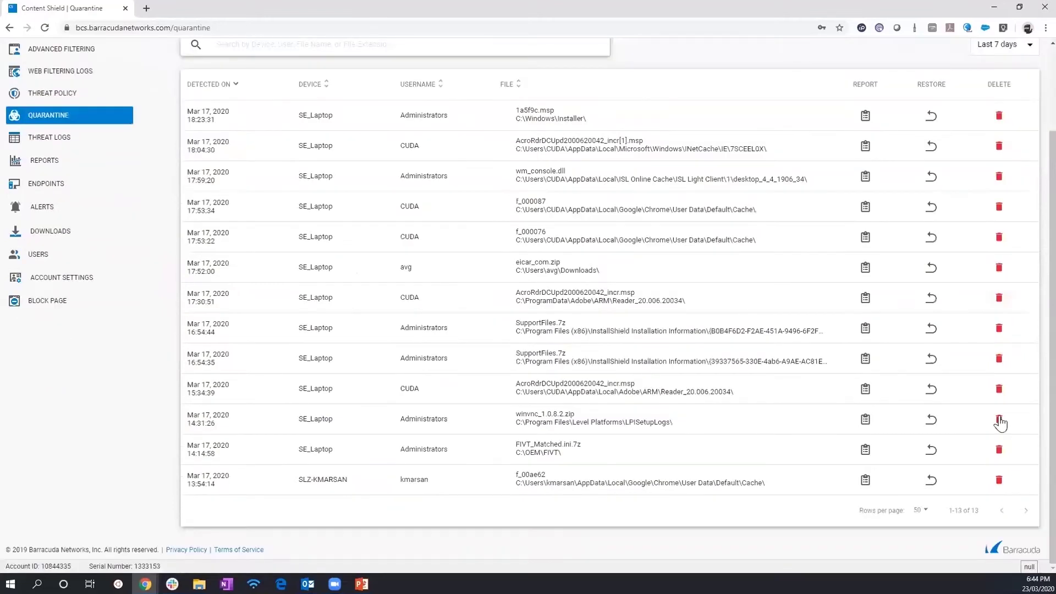
pyautogui.click(64, 143)
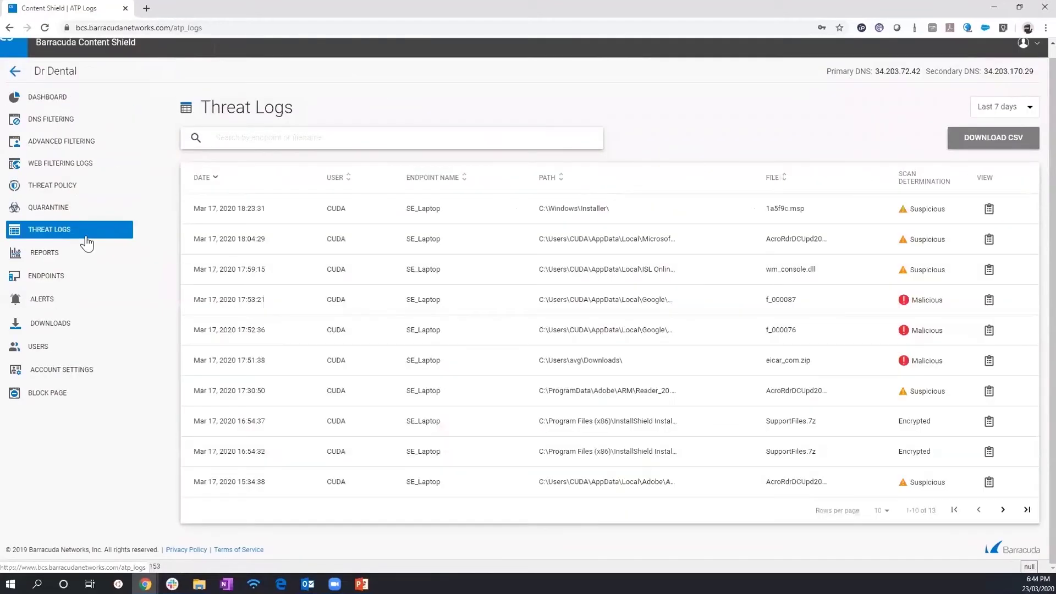
# Generate a Per User Report for the third listed user and look through its activity and top visited domains.
pyautogui.click(51, 256)
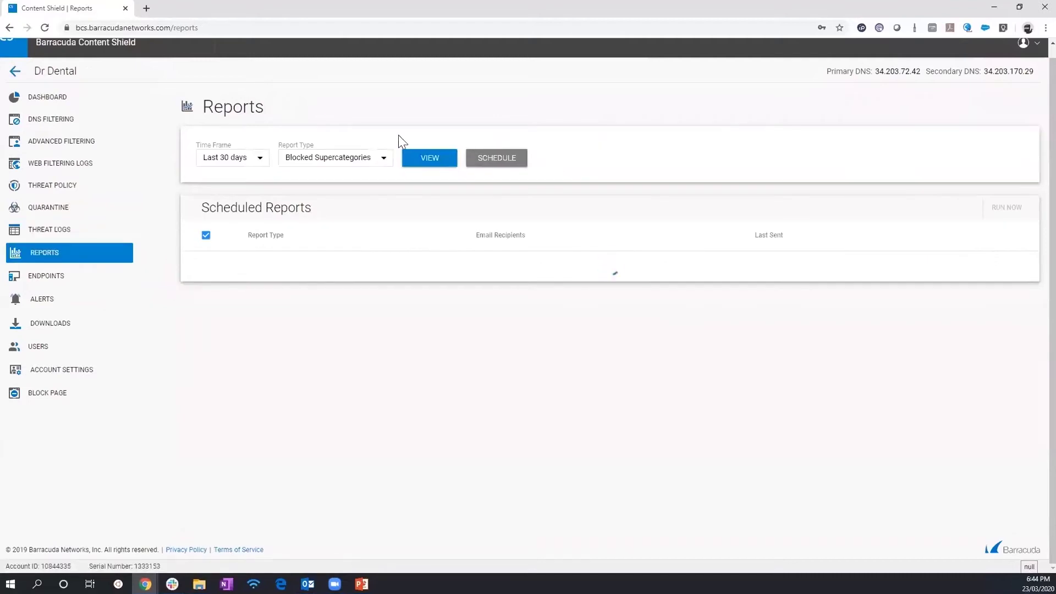
pyautogui.click(369, 162)
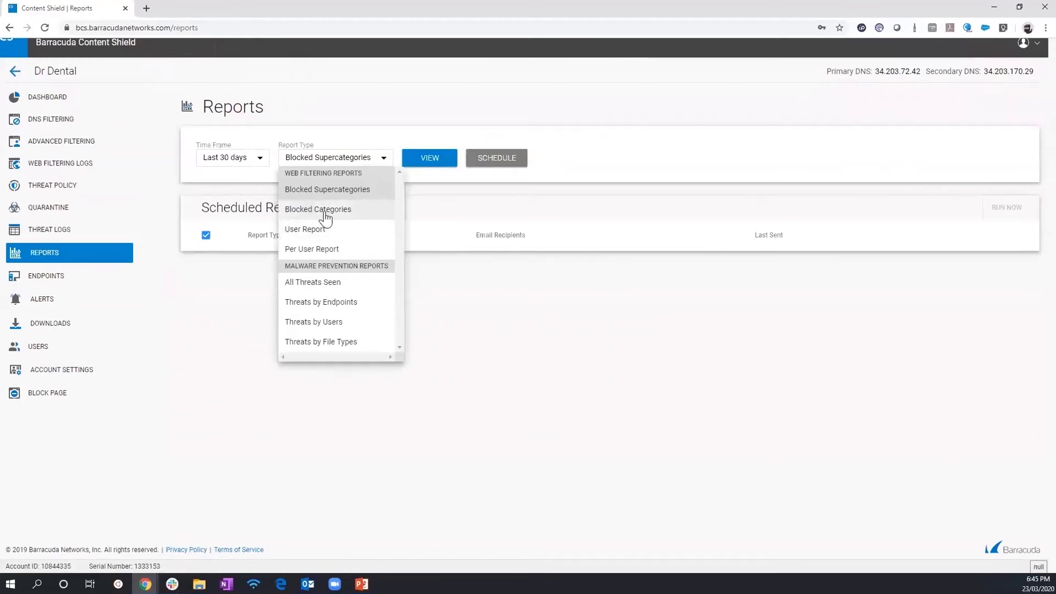
pyautogui.click(296, 254)
pyautogui.click(404, 159)
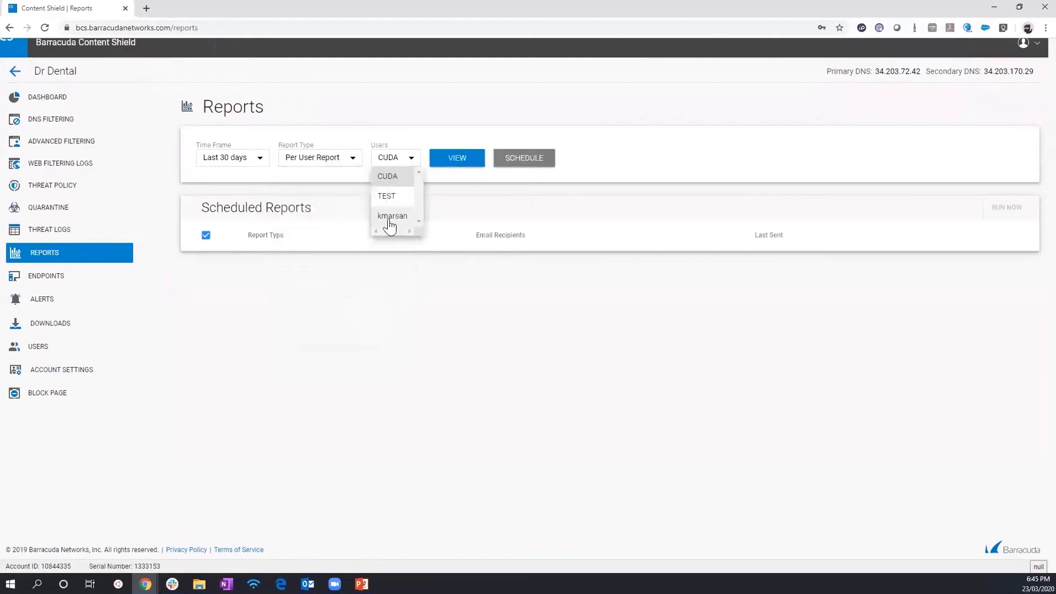
pyautogui.click(389, 215)
pyautogui.click(452, 157)
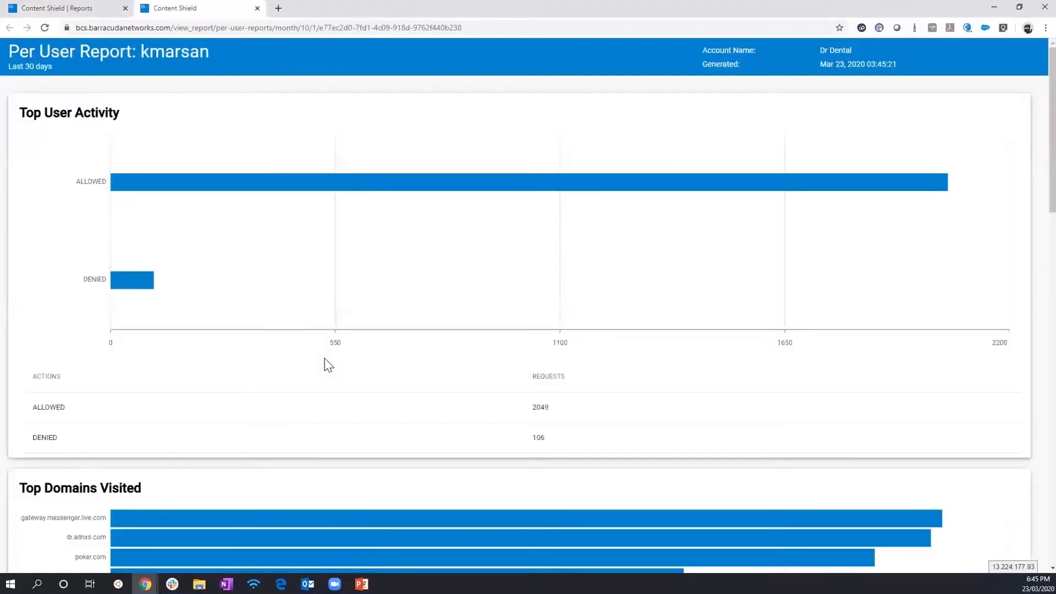
pyautogui.scroll(-9, 329, 365)
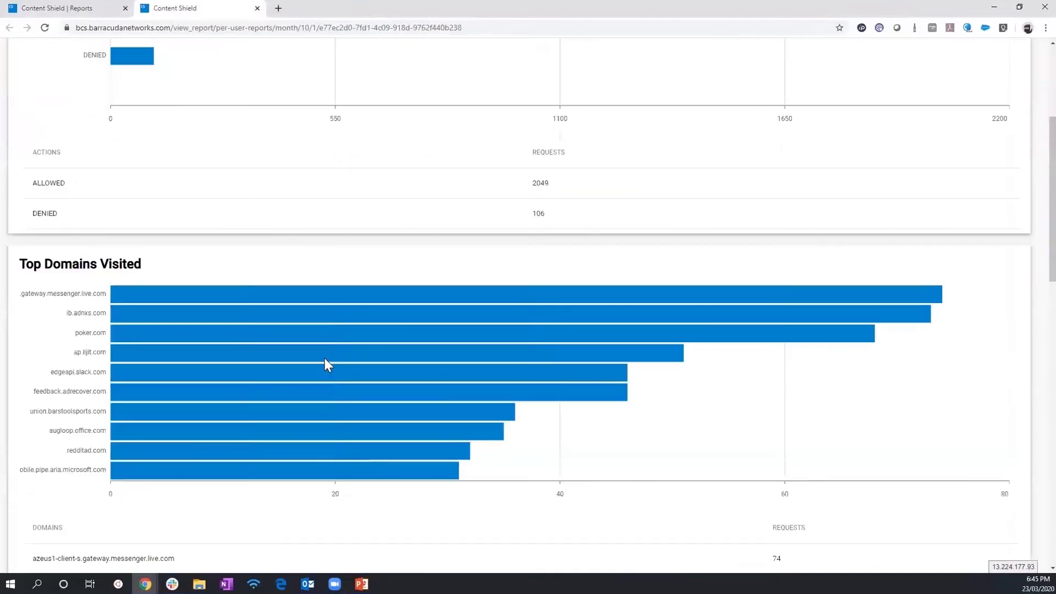
# Look through the Per User Report's Top Domains Visited and Top Blocked Domains charts and tables.
pyautogui.scroll(2, 327, 365)
pyautogui.scroll(1, 328, 365)
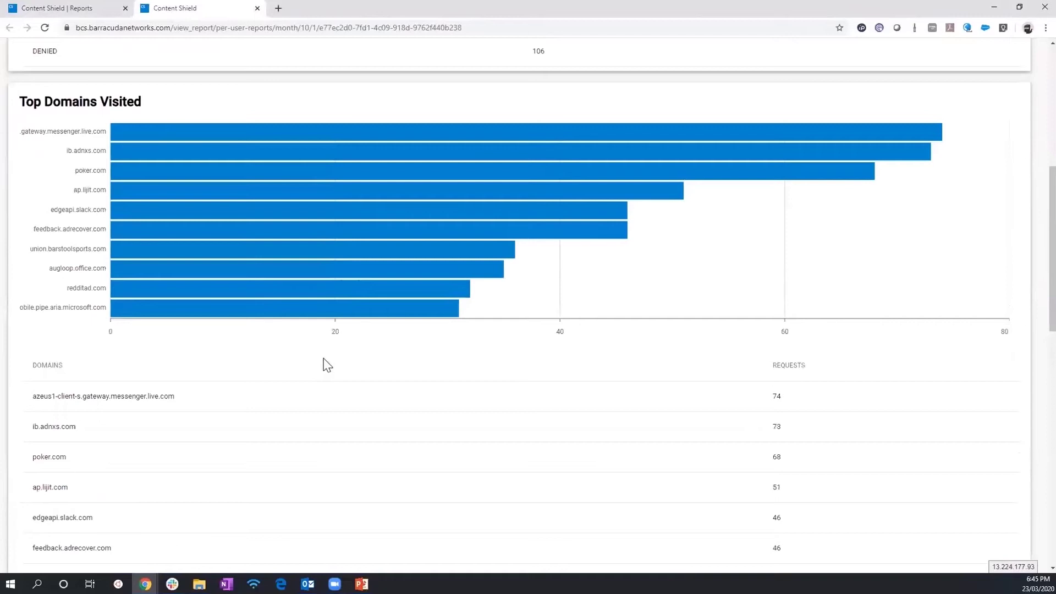
pyautogui.scroll(-3, 327, 365)
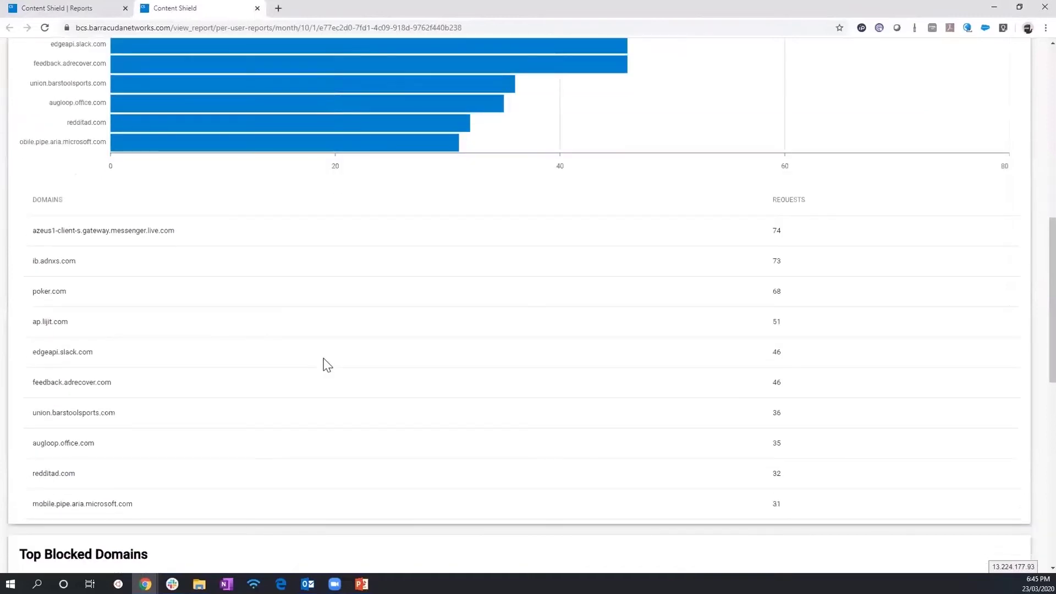
pyautogui.scroll(-7, 326, 364)
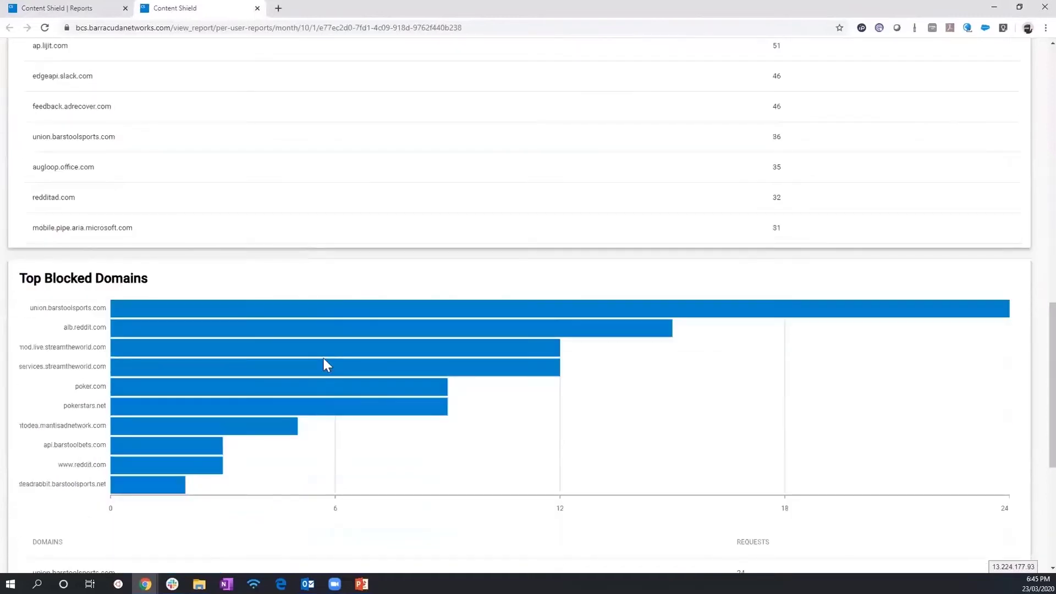
pyautogui.scroll(-3, 163, 468)
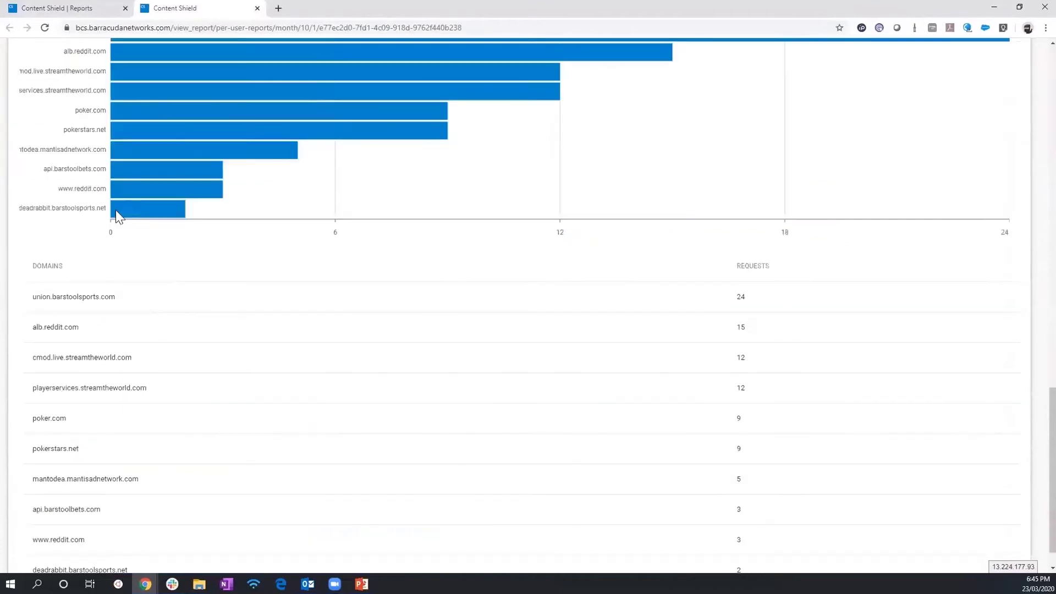
pyautogui.moveTo(61, 188); pyautogui.dragTo(108, 187)
pyautogui.scroll(4, 78, 245)
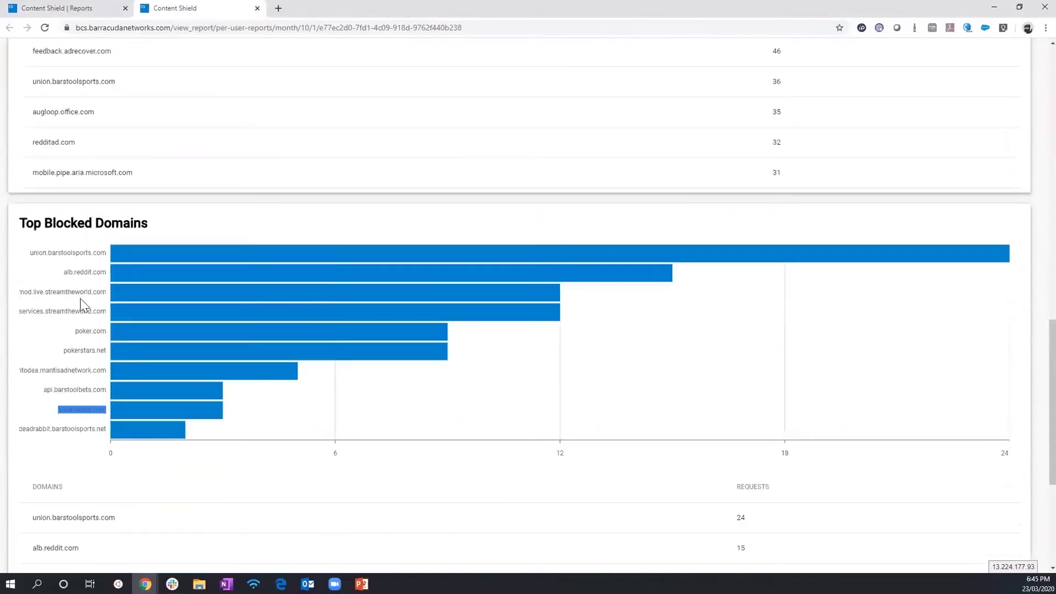
pyautogui.moveTo(67, 335); pyautogui.dragTo(107, 334)
pyautogui.scroll(6, 76, 350)
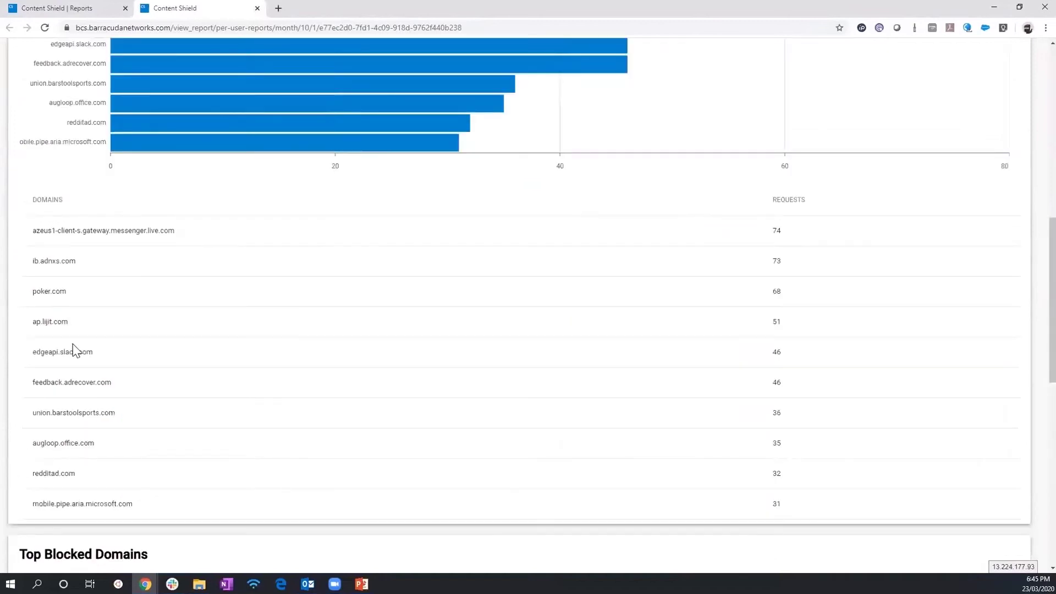
pyautogui.scroll(9, 73, 344)
pyautogui.scroll(-11, 72, 345)
pyautogui.scroll(-8, 66, 339)
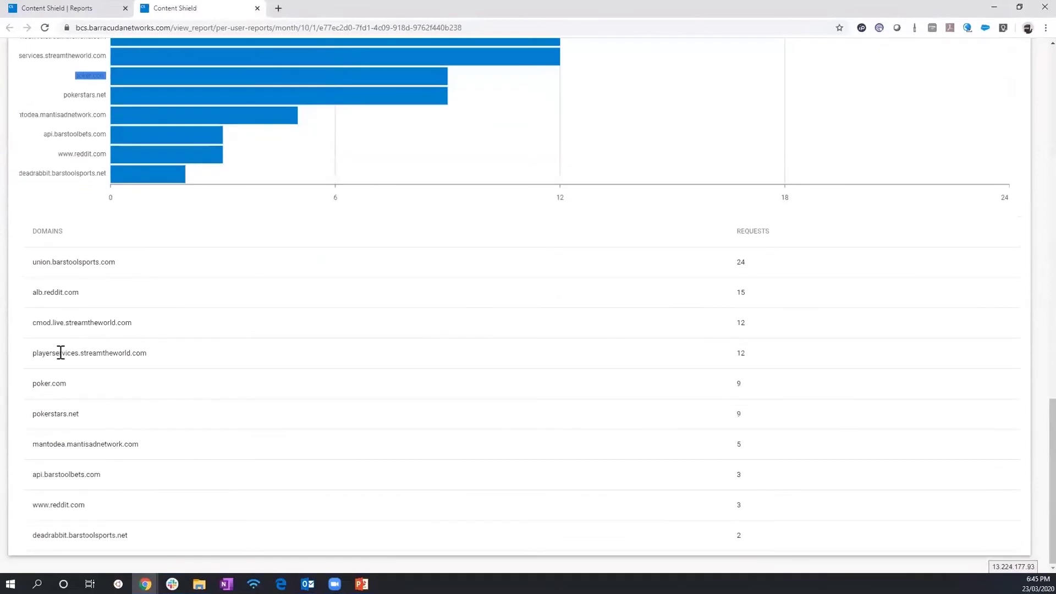
pyautogui.scroll(1, 60, 353)
pyautogui.scroll(20, 60, 353)
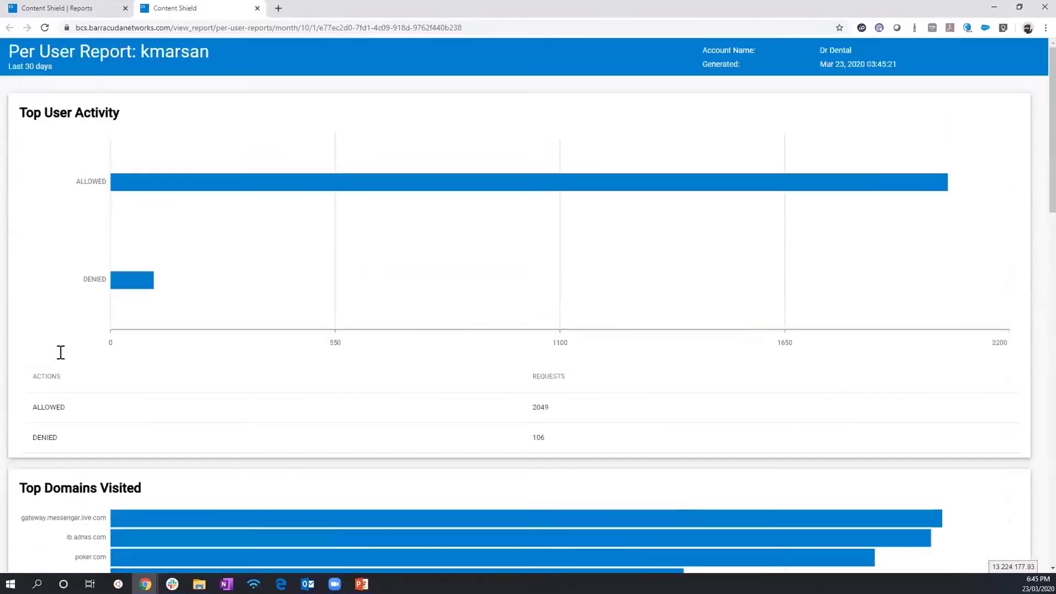
# Return to the Dr Dental console and view the Endpoint Info of SE_LAPTOP in the endpoints list, closing it when done.
pyautogui.click(77, 14)
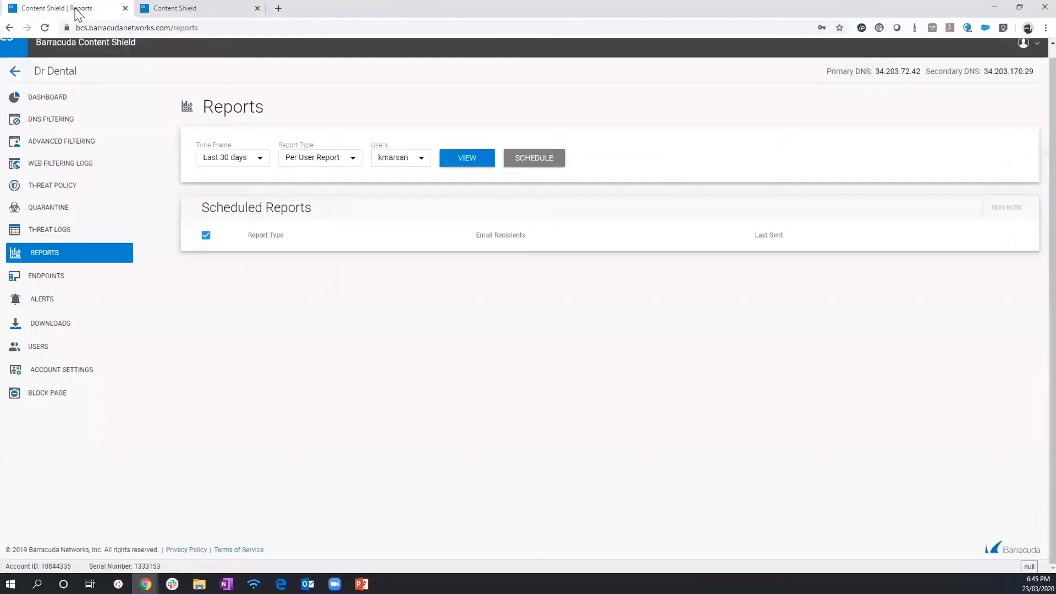
pyautogui.click(46, 282)
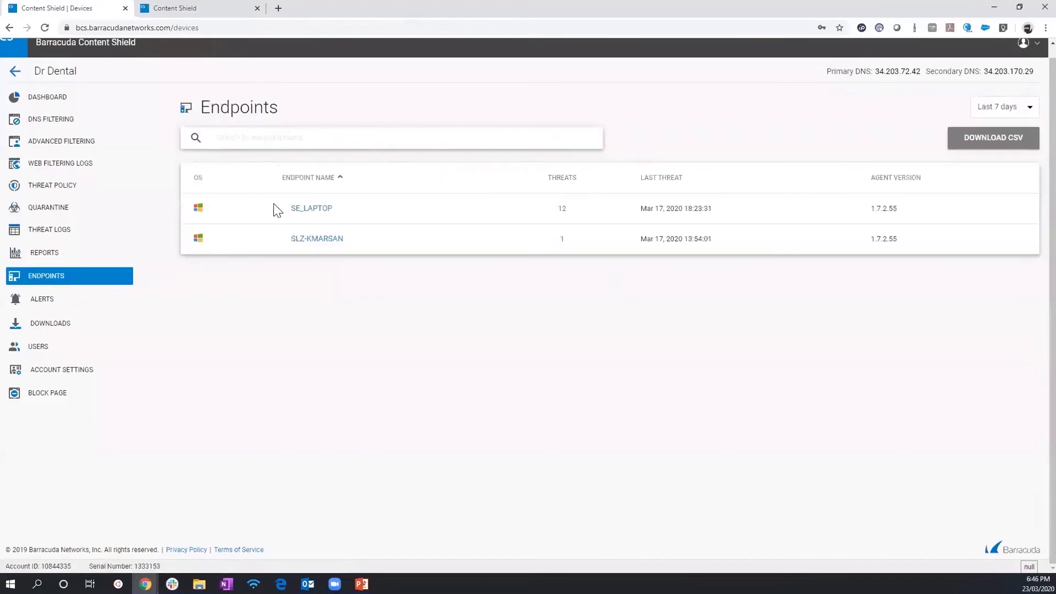
pyautogui.click(312, 209)
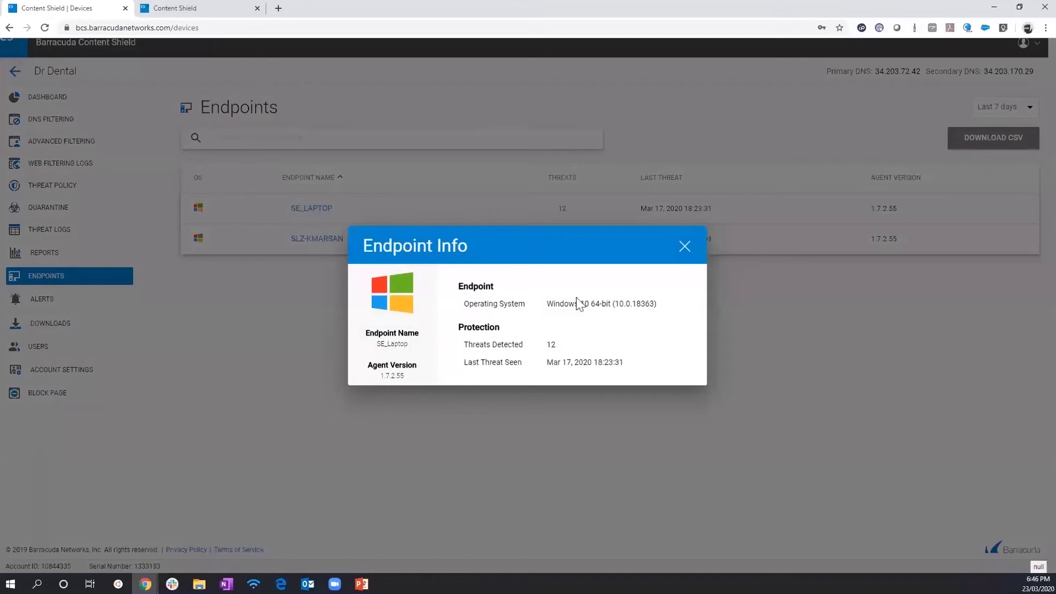
pyautogui.click(685, 248)
# Start a new alert for the account, review the available notification types, and cancel without adding it.
pyautogui.click(47, 300)
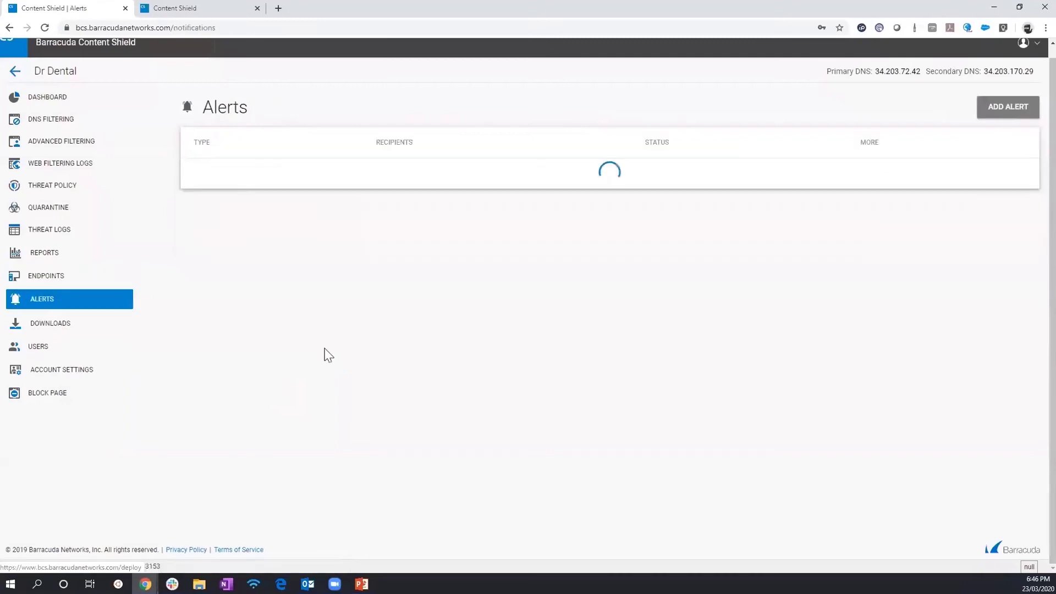
pyautogui.click(999, 110)
pyautogui.click(529, 239)
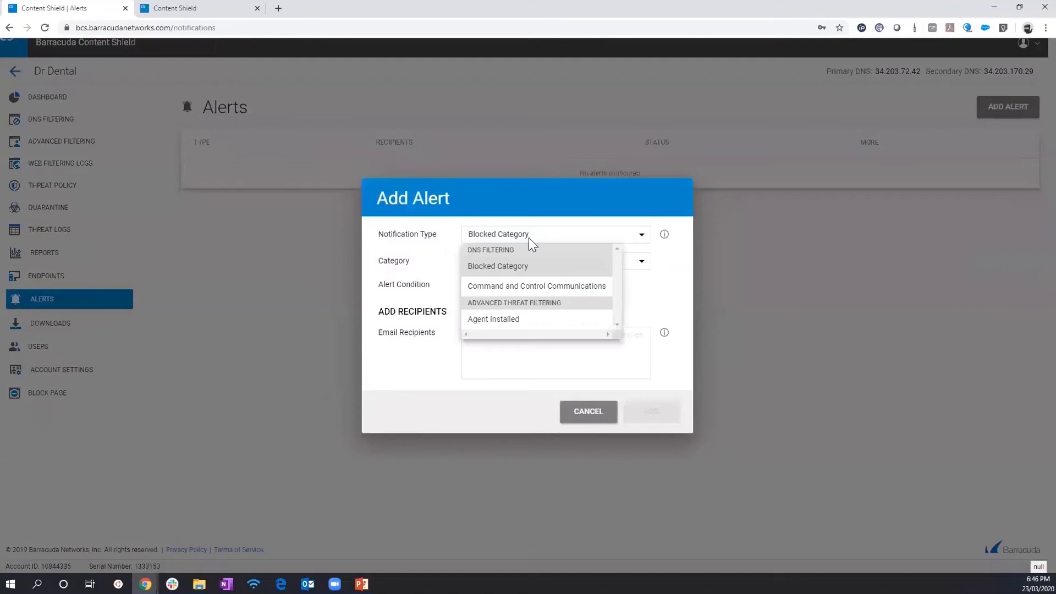
pyautogui.click(501, 358)
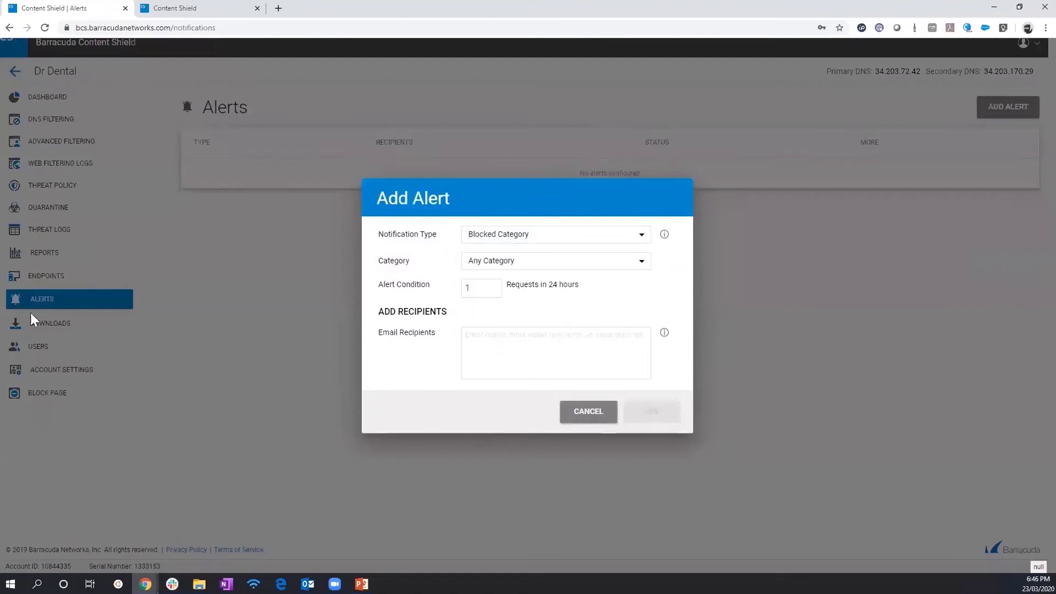
pyautogui.click(574, 413)
# Review the agent downloads with their deployment instructions, and the Directory Services and Manually Configure Users options for user setup.
pyautogui.click(50, 325)
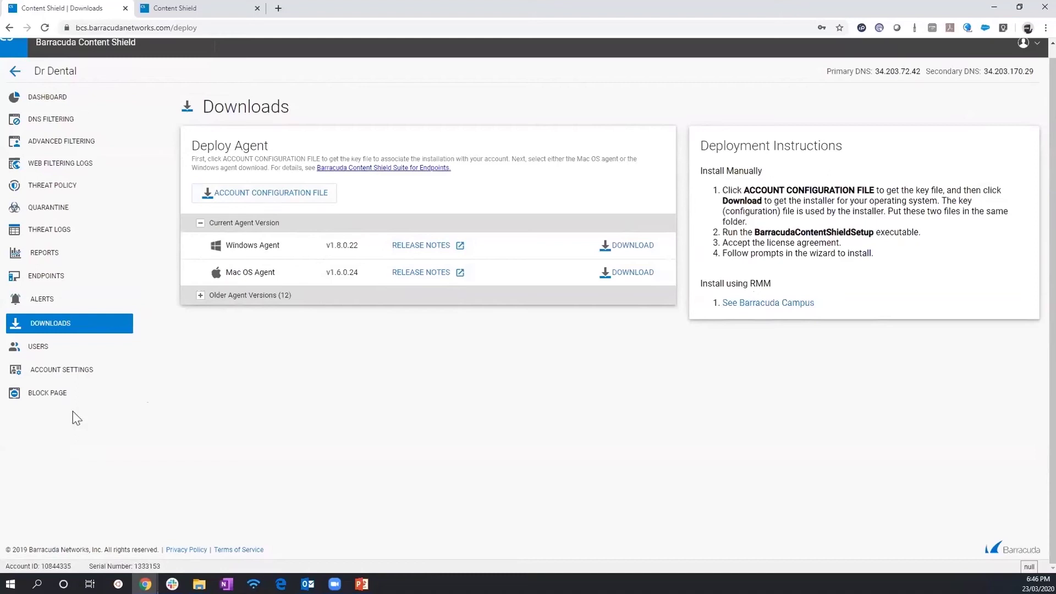
pyautogui.click(41, 351)
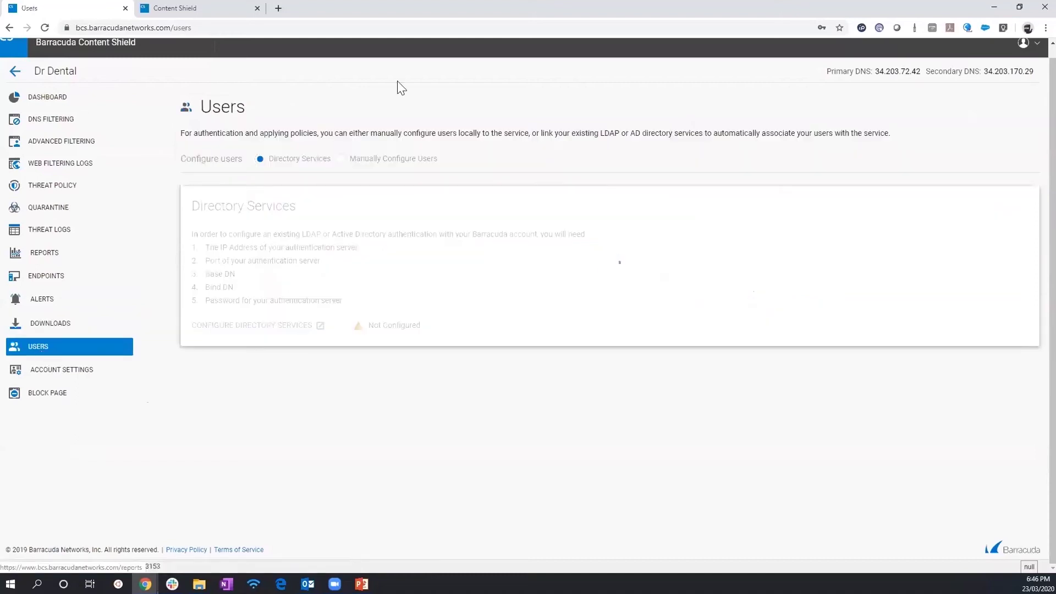
pyautogui.click(280, 160)
pyautogui.click(544, 357)
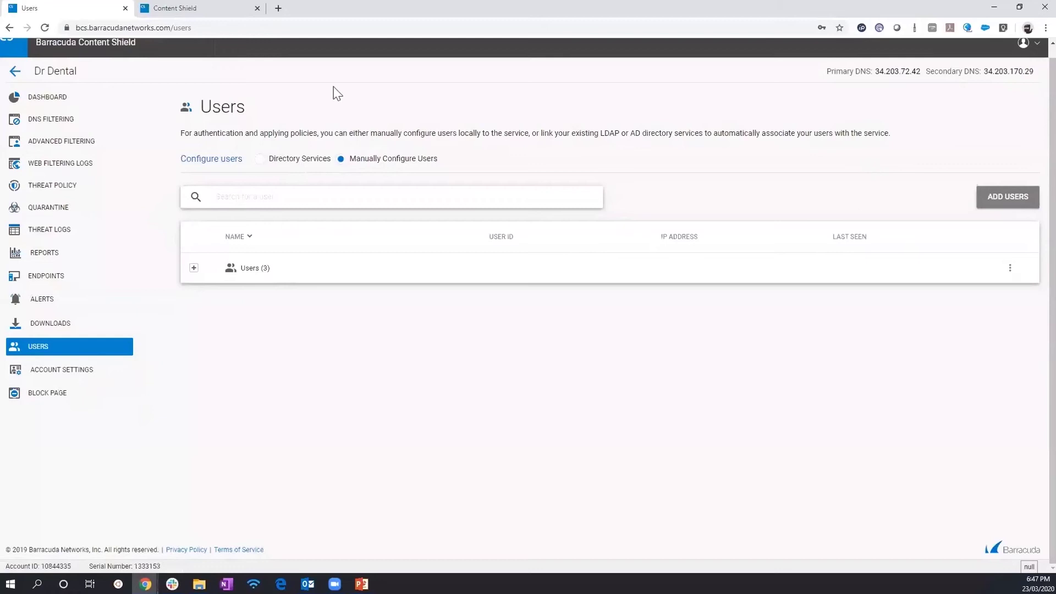
pyautogui.scroll(1, 110, 468)
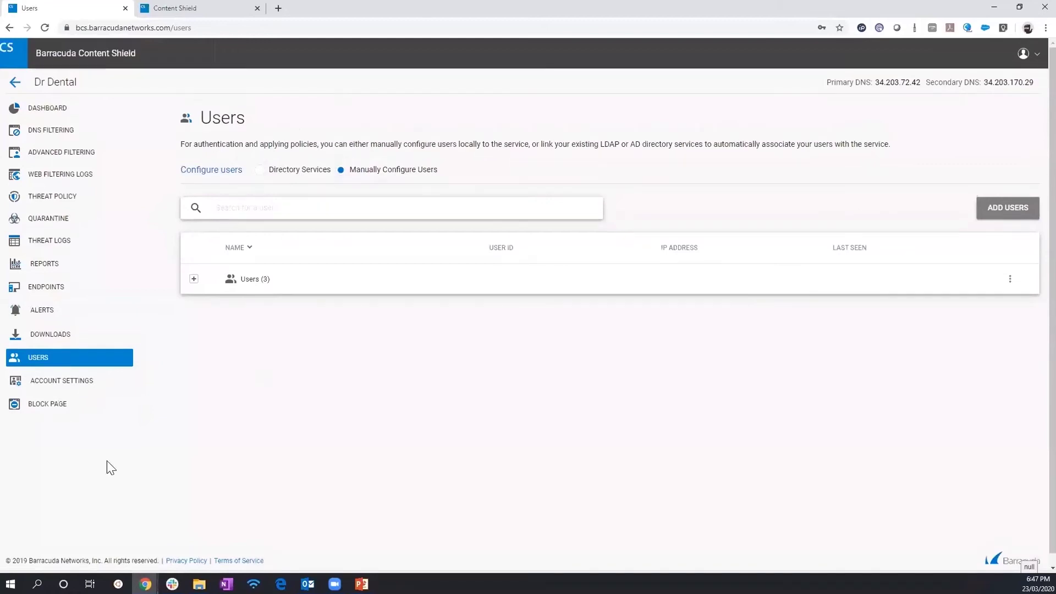
# Review the account settings for custom branding, agent update timing, the agent removal password and maximum CPU usage.
pyautogui.click(56, 381)
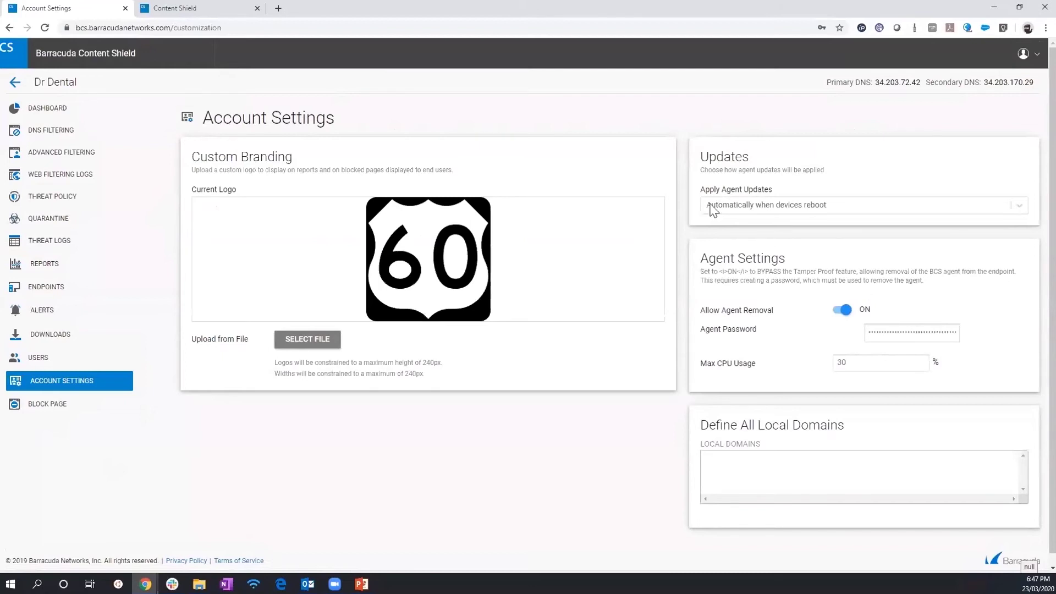
pyautogui.click(742, 205)
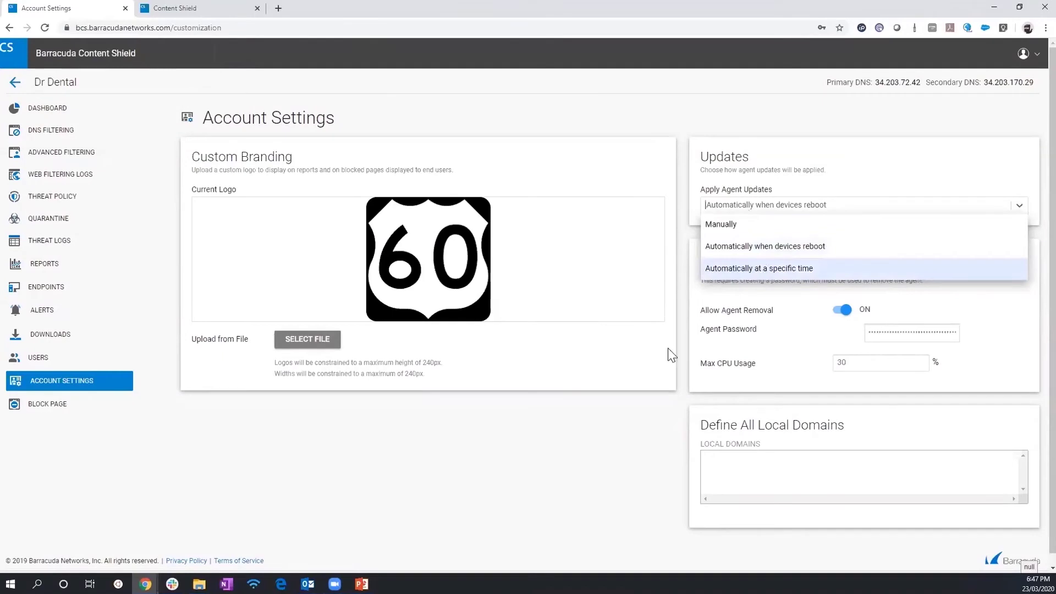
pyautogui.click(670, 368)
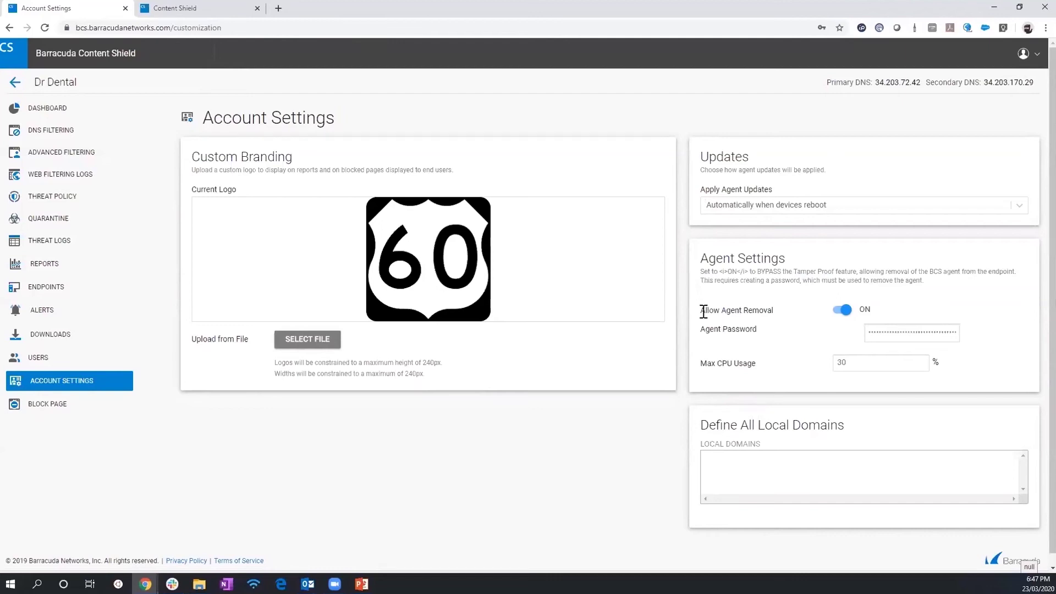
pyautogui.moveTo(700, 329); pyautogui.dragTo(763, 338)
pyautogui.moveTo(751, 365); pyautogui.dragTo(759, 370)
pyautogui.tripleClick(703, 364)
# Open the block page customization and examine the Barracuda default template with its logo, heading and message.
pyautogui.click(58, 407)
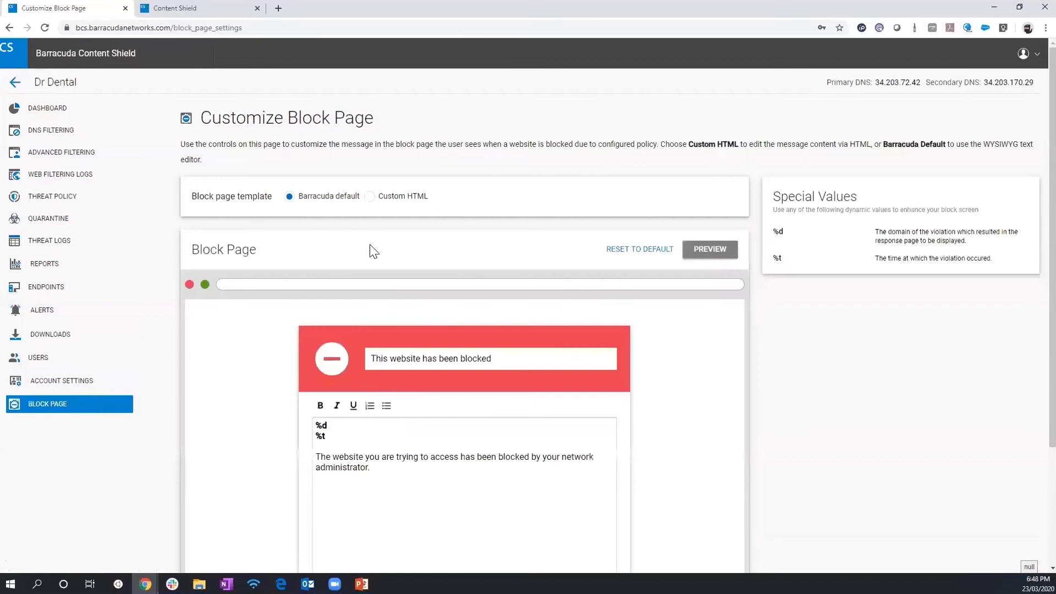
pyautogui.scroll(-5, 361, 215)
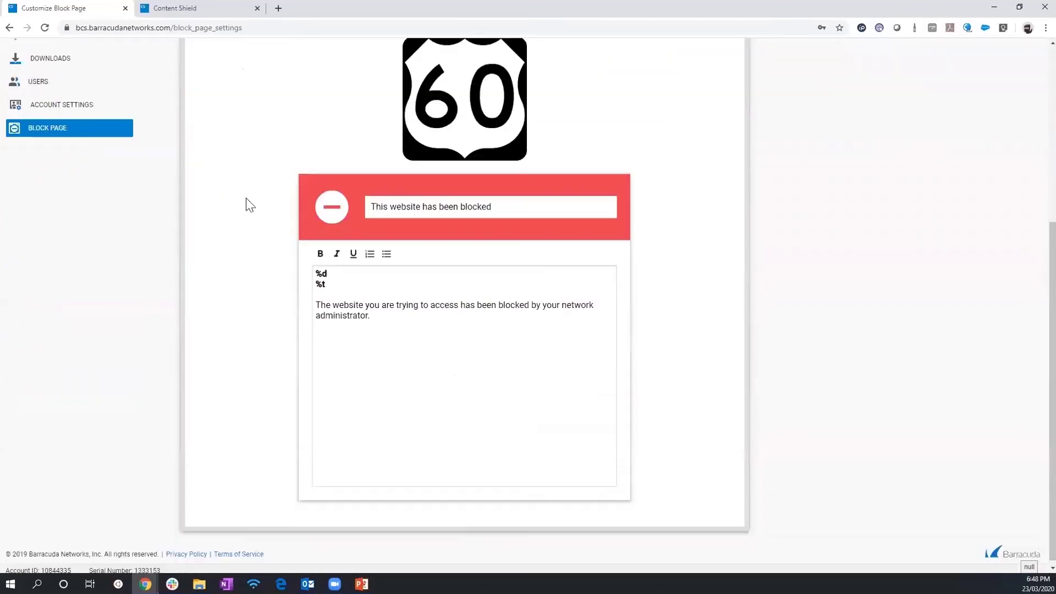
pyautogui.scroll(5, 401, 435)
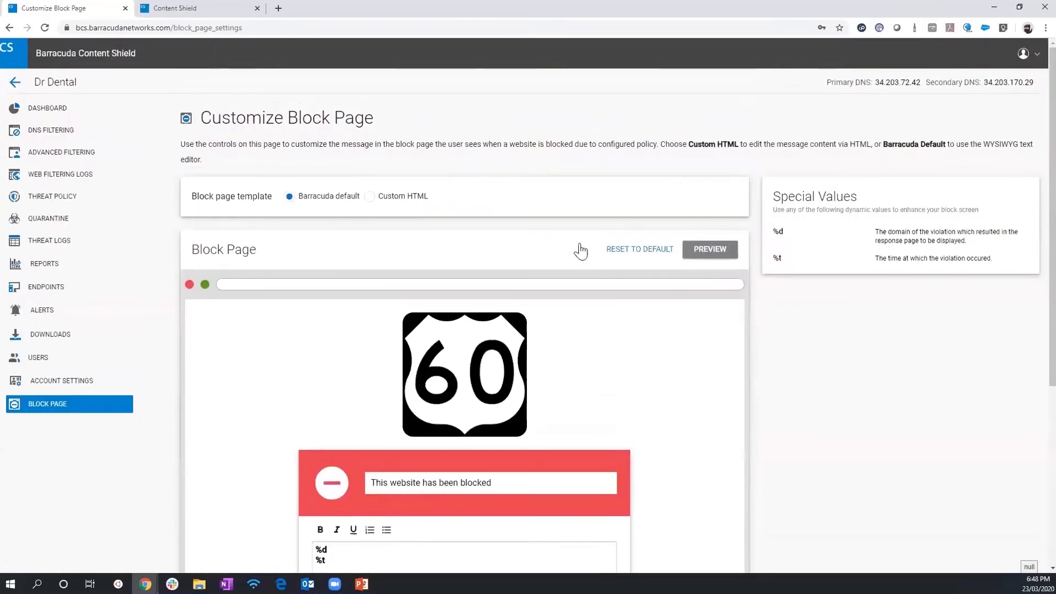
# Switch the block page template to Custom HTML and look through its source code.
pyautogui.click(390, 203)
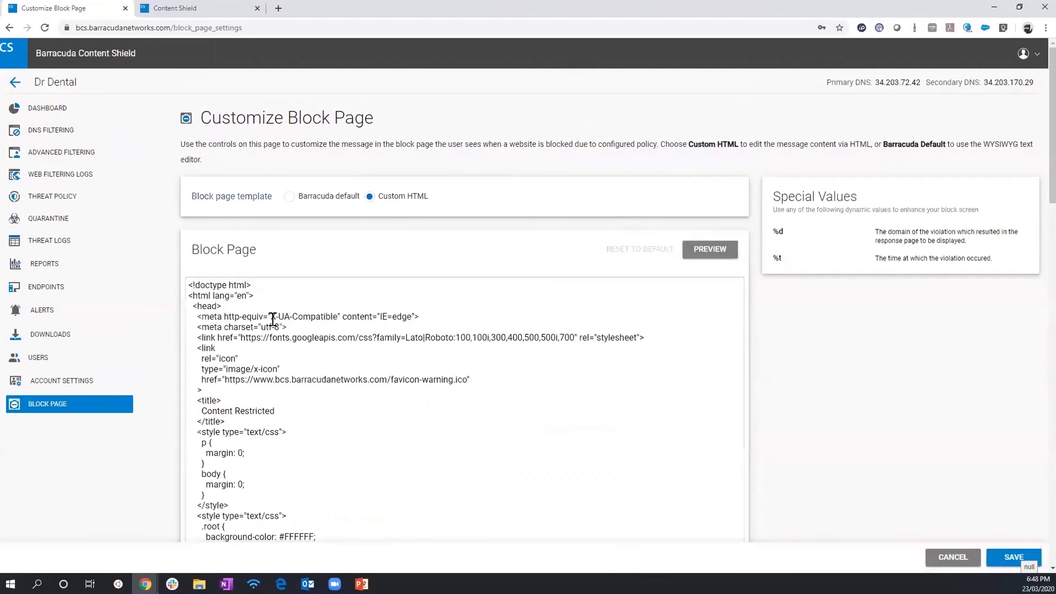
pyautogui.scroll(-18, 220, 376)
pyautogui.scroll(-5, 225, 373)
pyautogui.scroll(20, 224, 371)
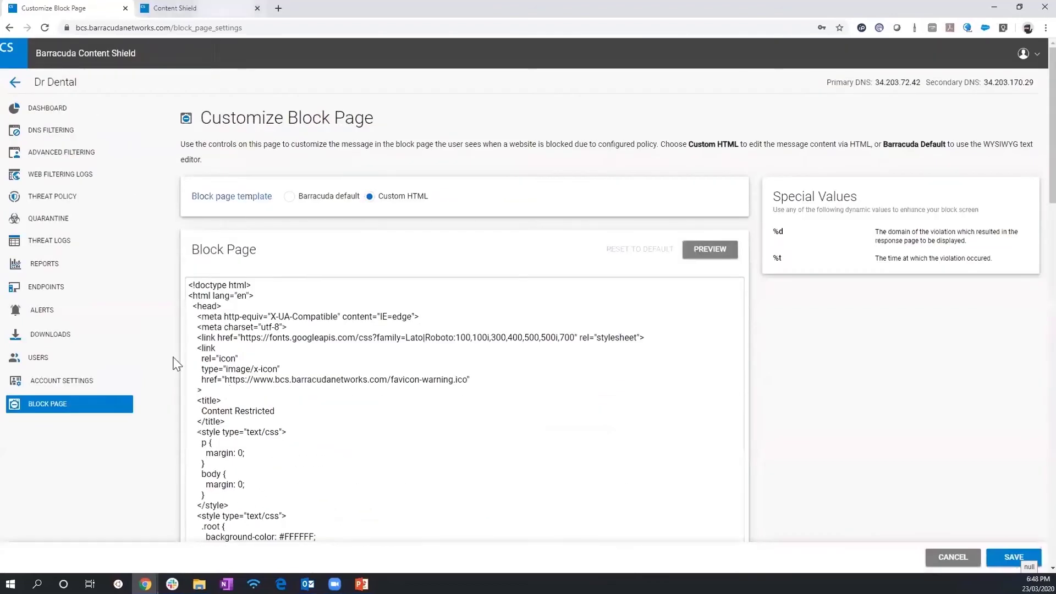